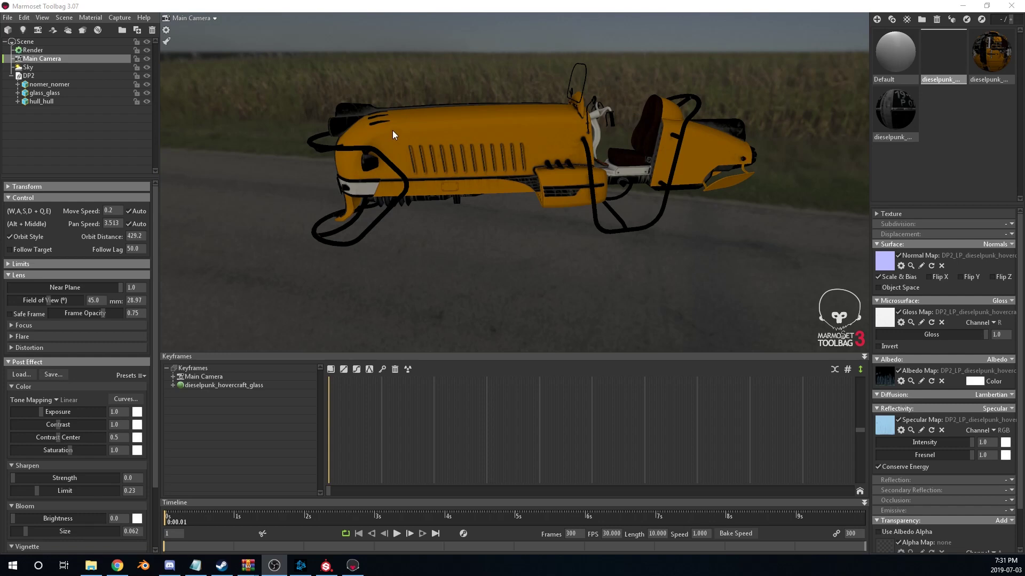
- Orbit around the hovercraft hull into a three-quarter front view, then select Main Camera
left_click(392, 130)
left_click_drag(393, 130, 554, 128)
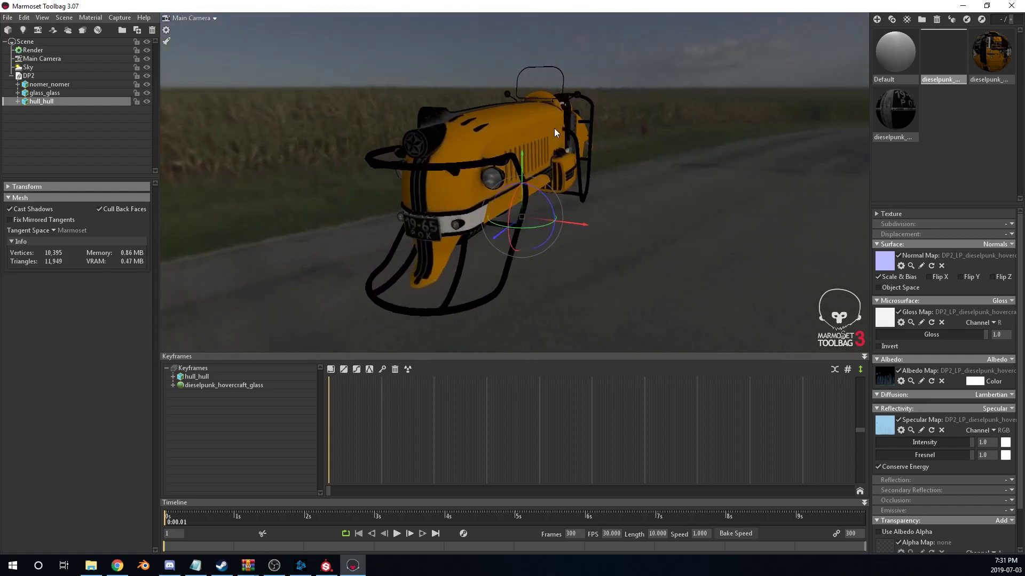
scroll(476, 154, "up", 5)
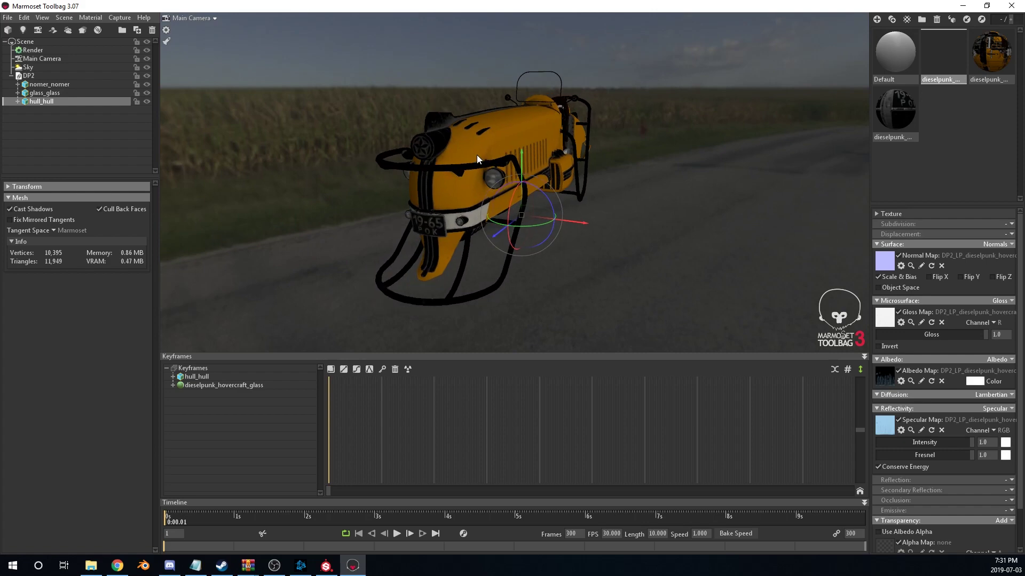
left_click_drag(505, 166, 460, 152)
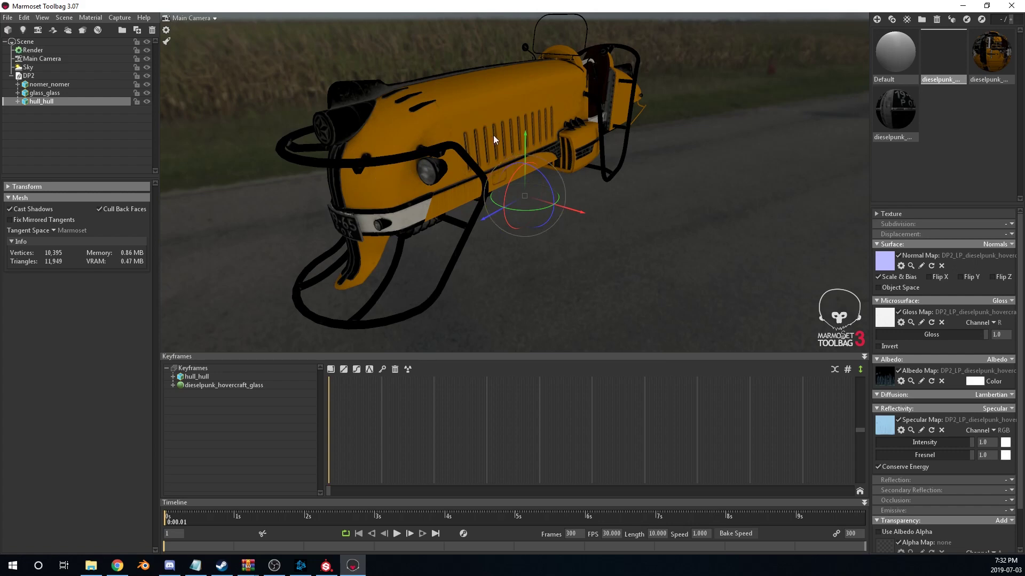
left_click_drag(655, 101, 441, 137)
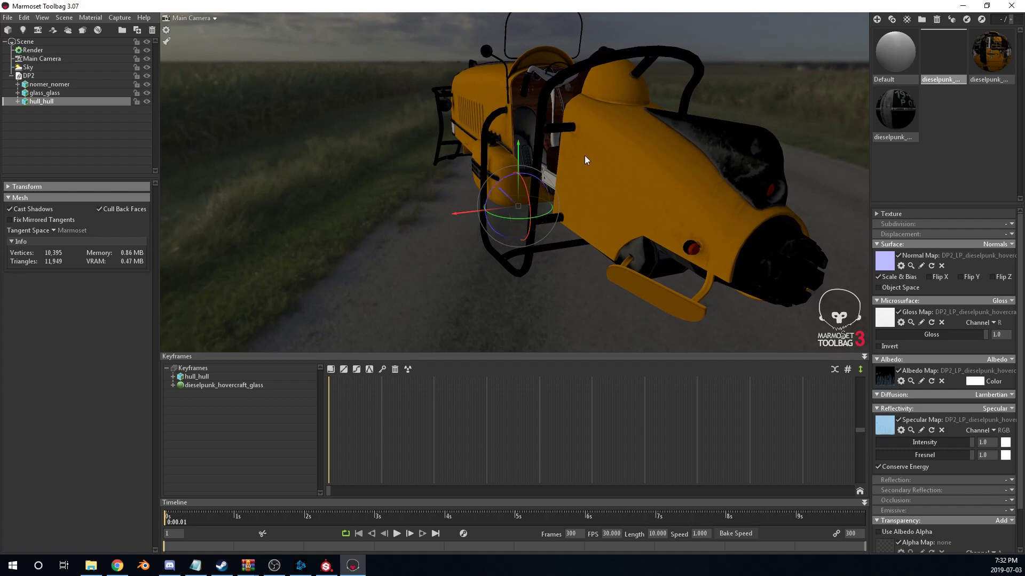
left_click_drag(524, 140, 242, 111)
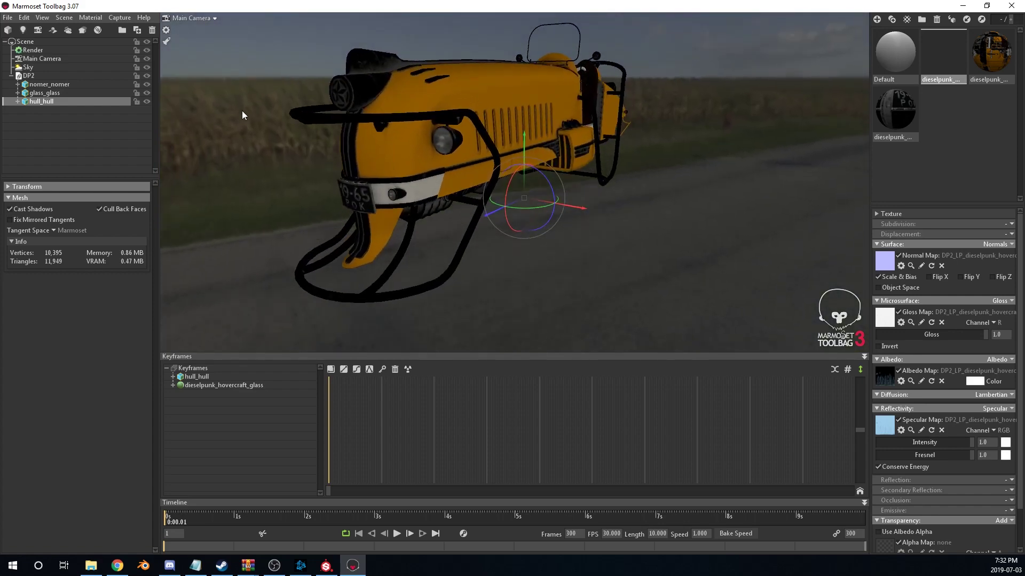
left_click_drag(306, 128, 308, 137)
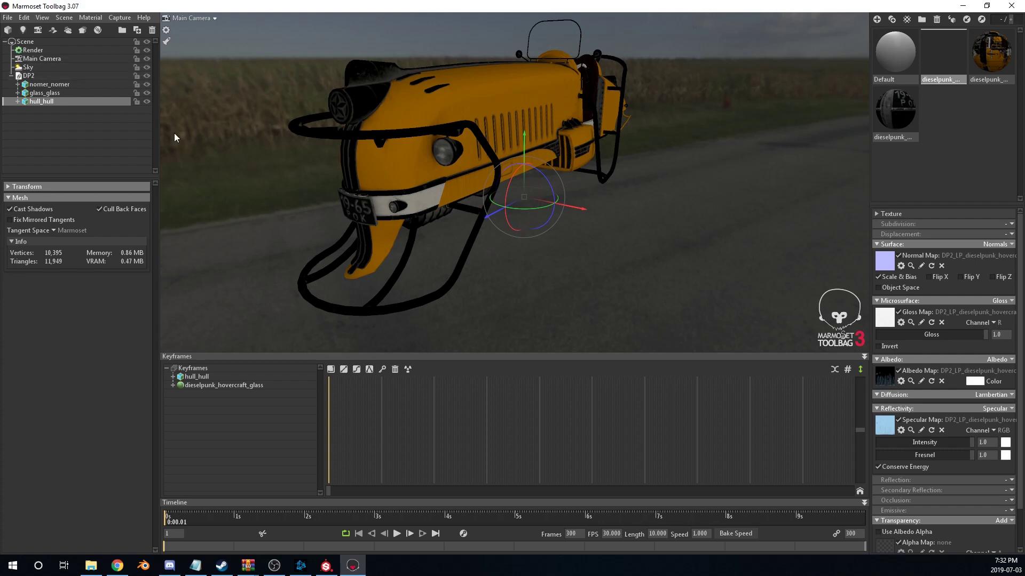
left_click(40, 60)
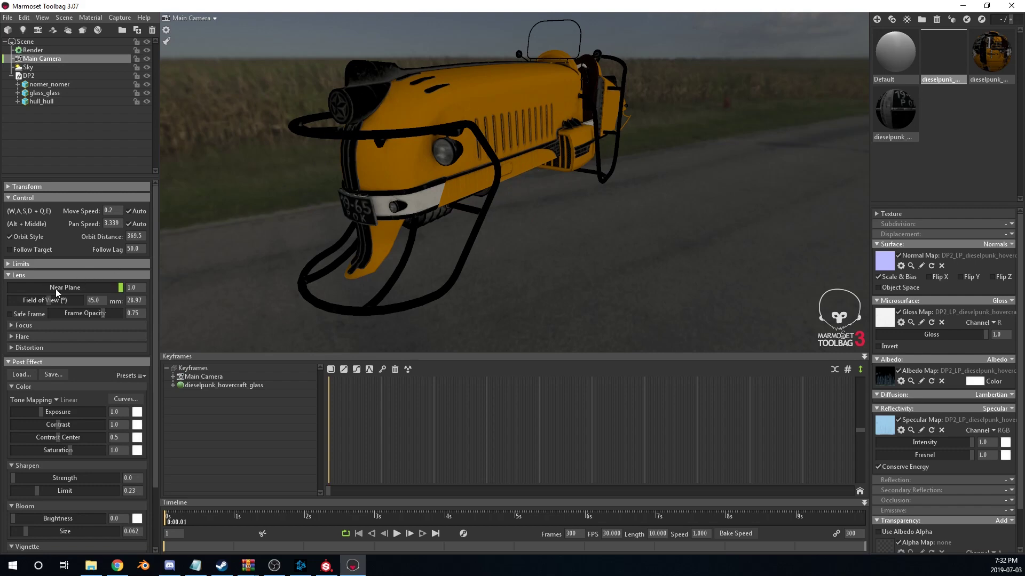
- In the Main Camera's Focus settings, enable Depth of Field with focus distance 215.7
left_click(11, 326)
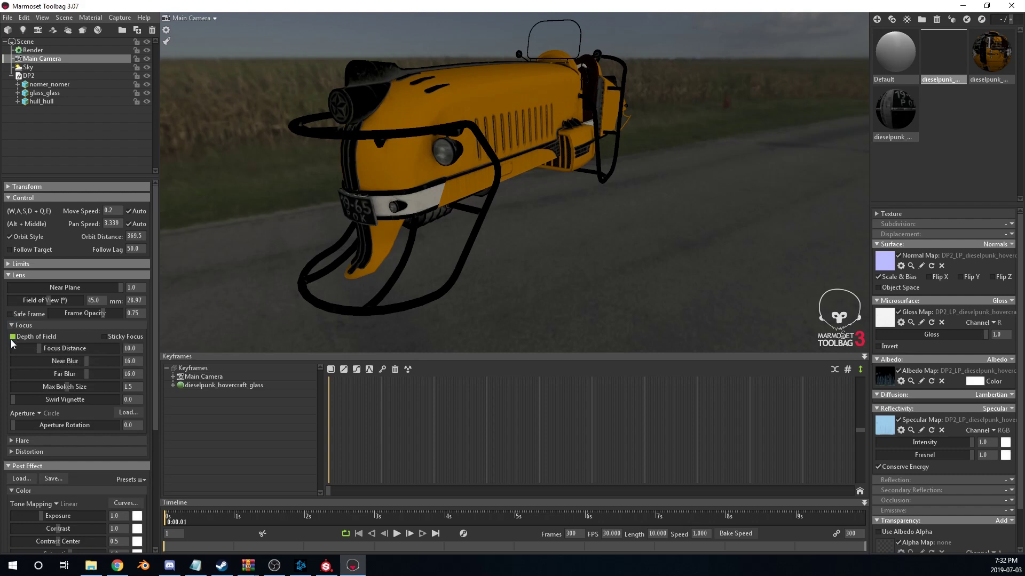
left_click(13, 337)
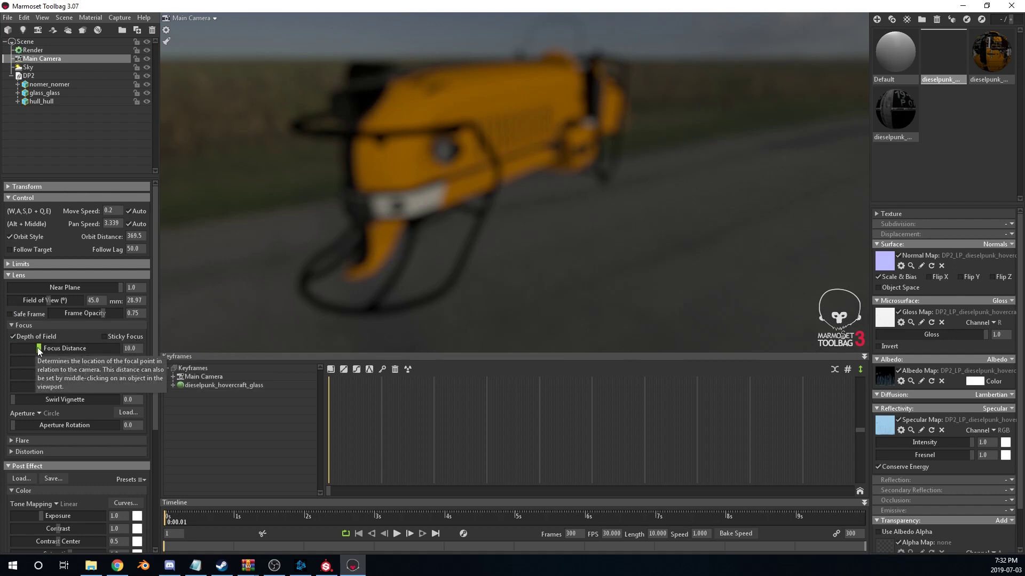
left_click_drag(38, 349, 63, 361)
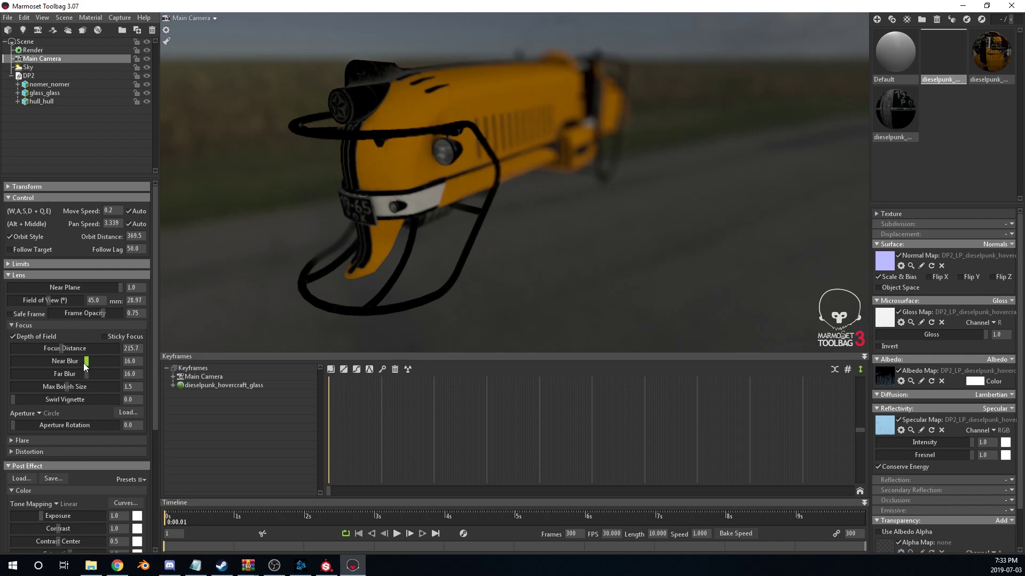
- Set Near Blur to 0, Far Blur to 6.16 and Max Bokeh Size to 1.371
left_click_drag(85, 361, 12, 361)
left_click_drag(86, 374, 64, 374)
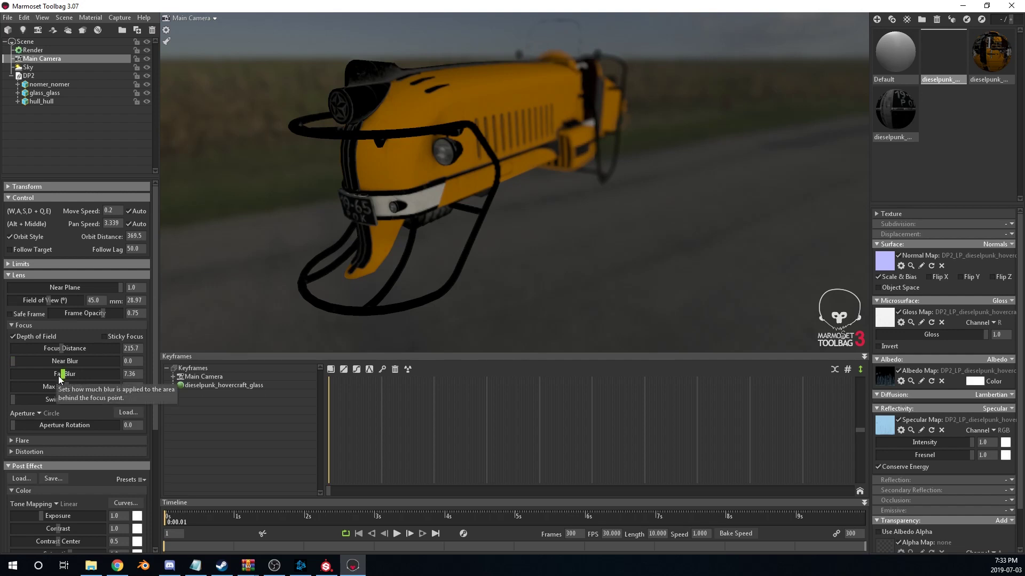
left_click_drag(278, 228, 287, 229)
scroll(288, 229, "up", 2)
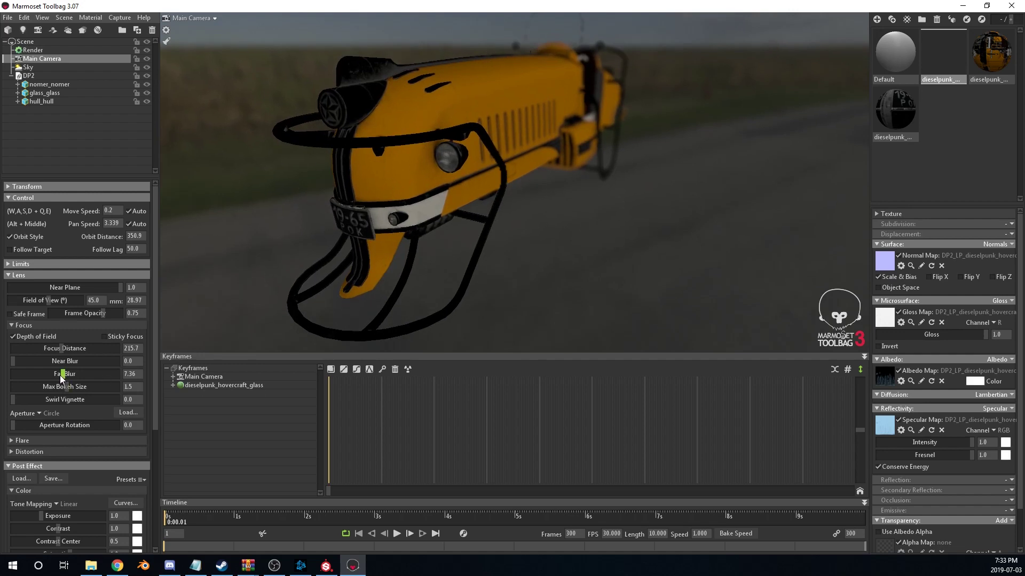
left_click_drag(64, 387, 59, 374)
left_click_drag(271, 301, 320, 226)
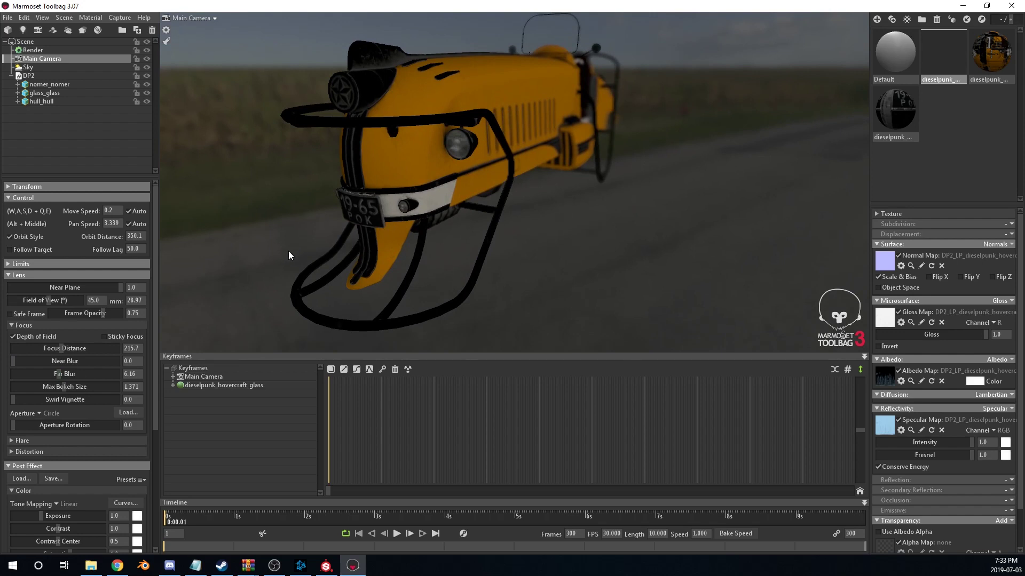
scroll(67, 388, "down", 2)
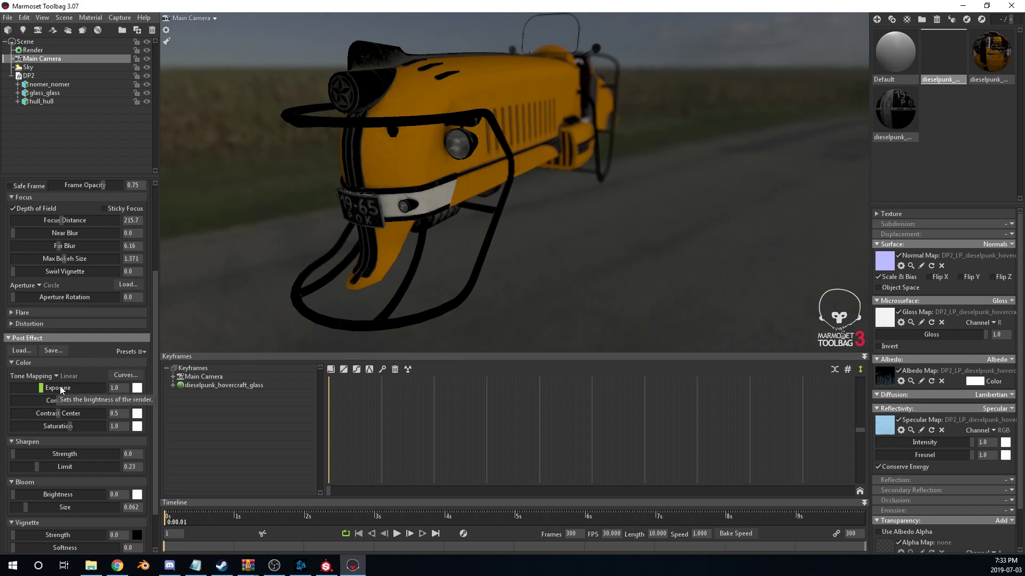
scroll(60, 389, "down", 1)
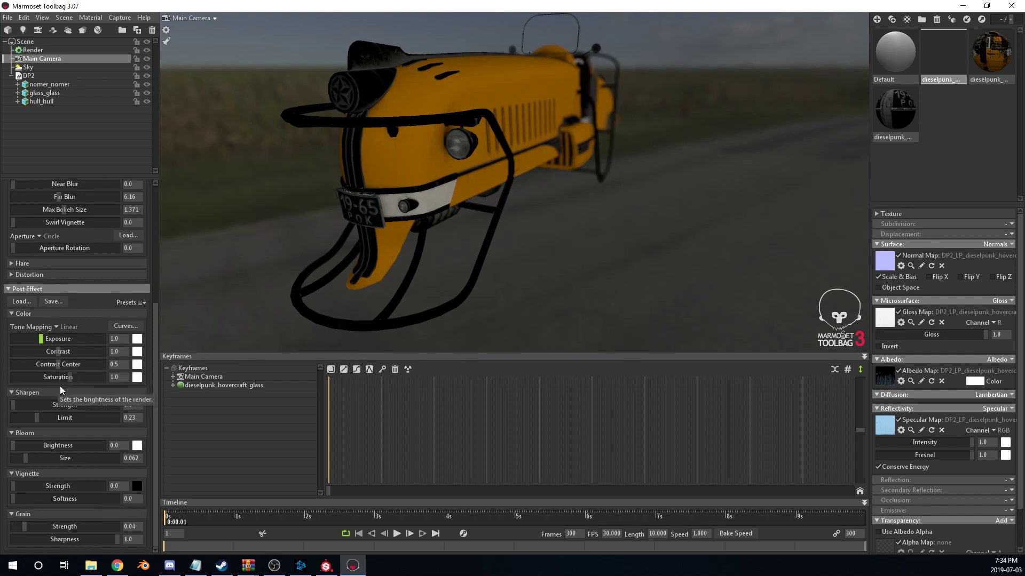
scroll(73, 321, "up", 4)
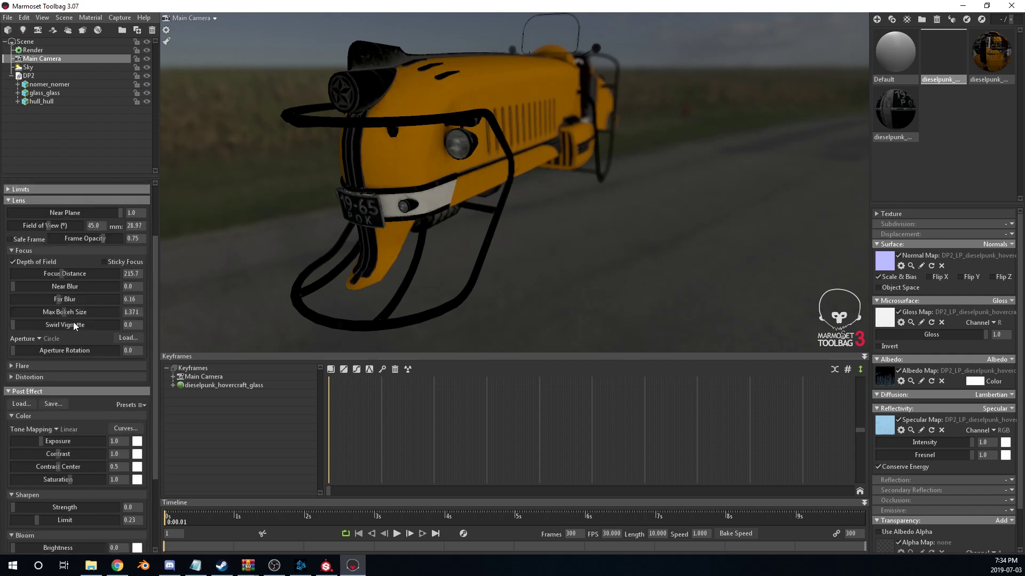
- From the Sky presets, preview Bologna Portico and Castle Sunset, then load and rotate Desert Road
left_click(36, 68)
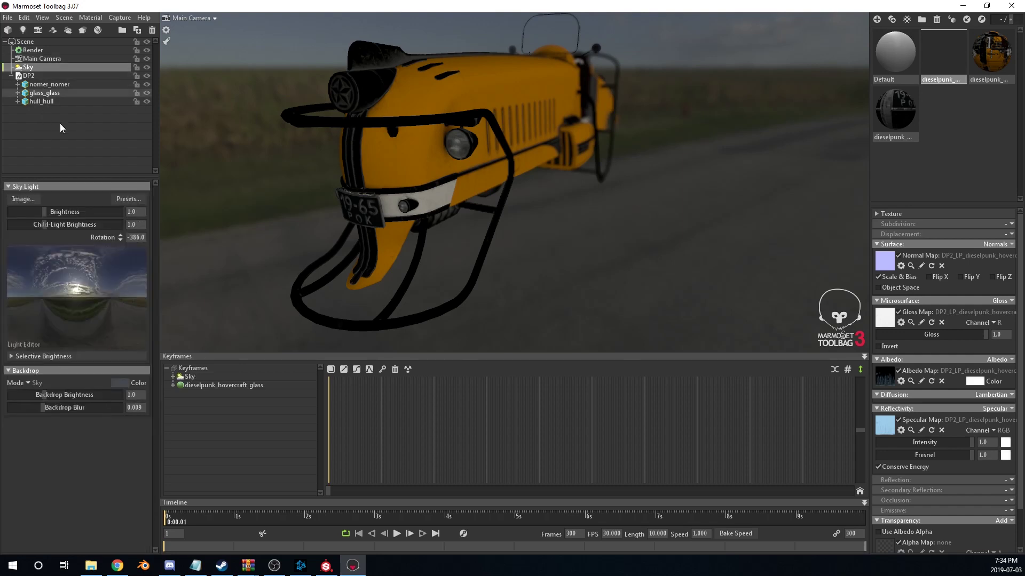
left_click(121, 202)
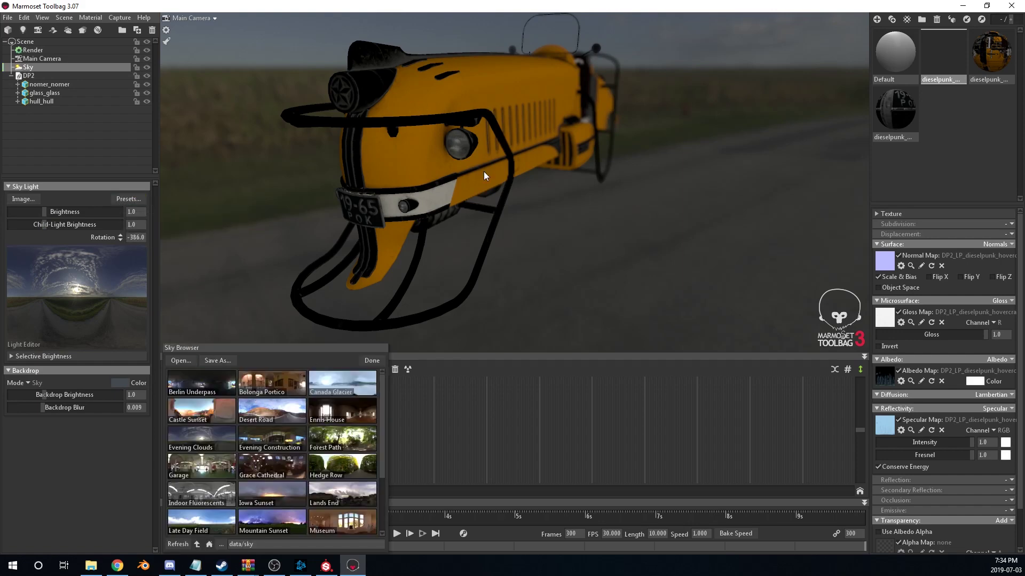
left_click_drag(483, 175, 552, 296, "shift")
left_click(283, 383)
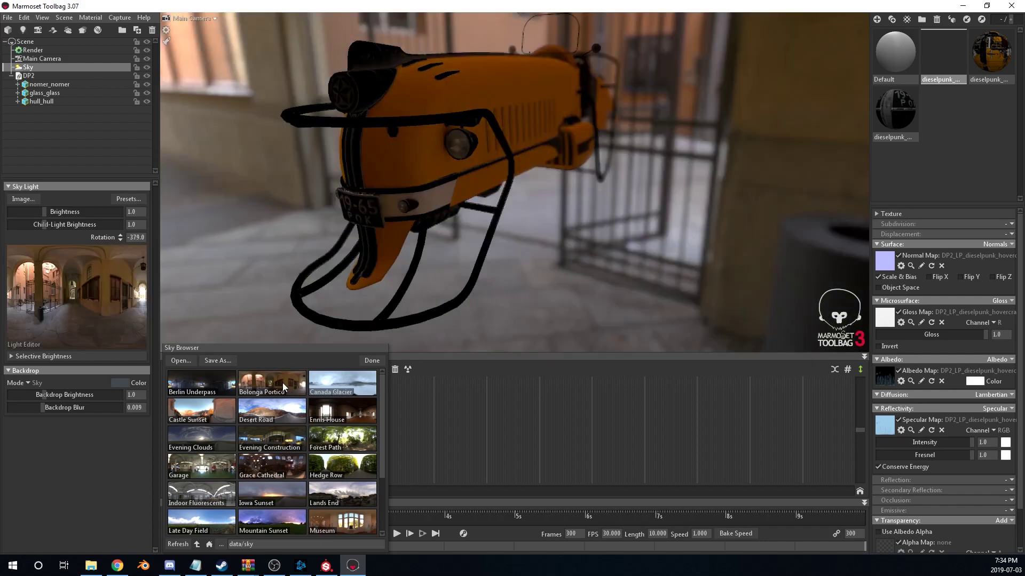
left_click_drag(384, 325, 342, 298, "shift")
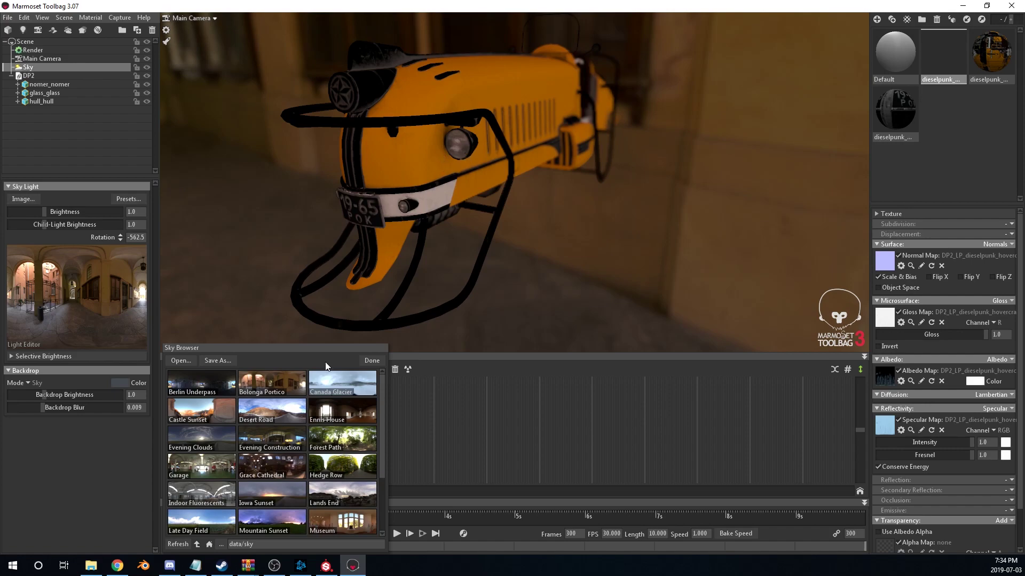
left_click(200, 416)
left_click_drag(542, 273, 416, 289, "shift")
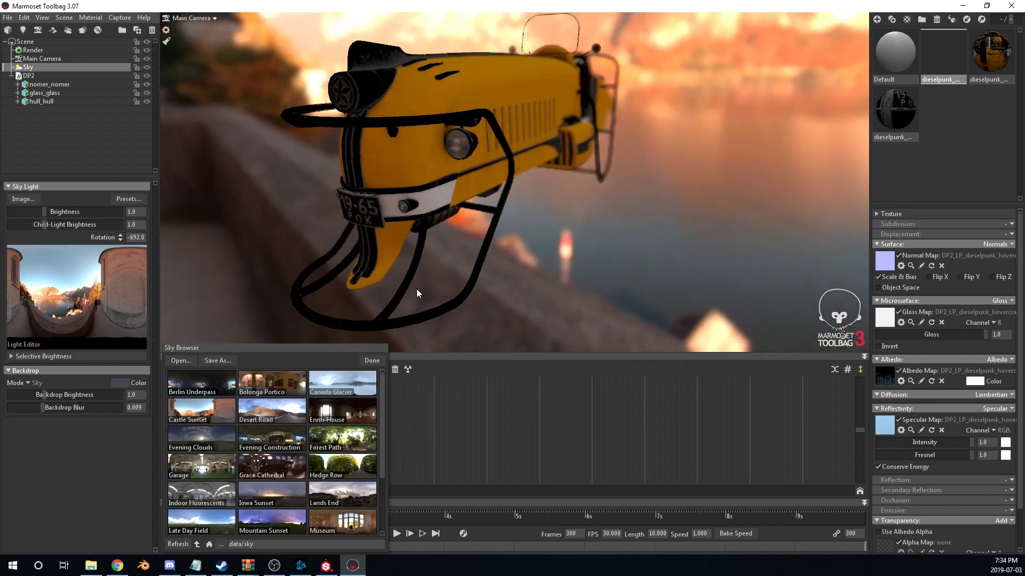
left_click(259, 413)
left_click_drag(531, 230, 469, 184, "shift")
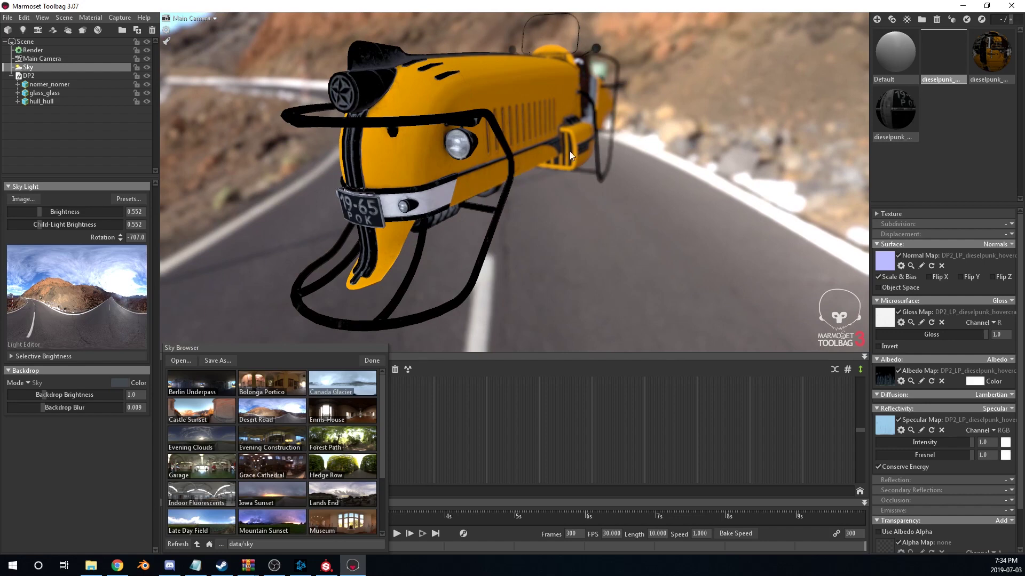
- Preview the Hedge Row, Iowa Sunset and Lands End skies, then return to Desert Road
left_click(333, 464)
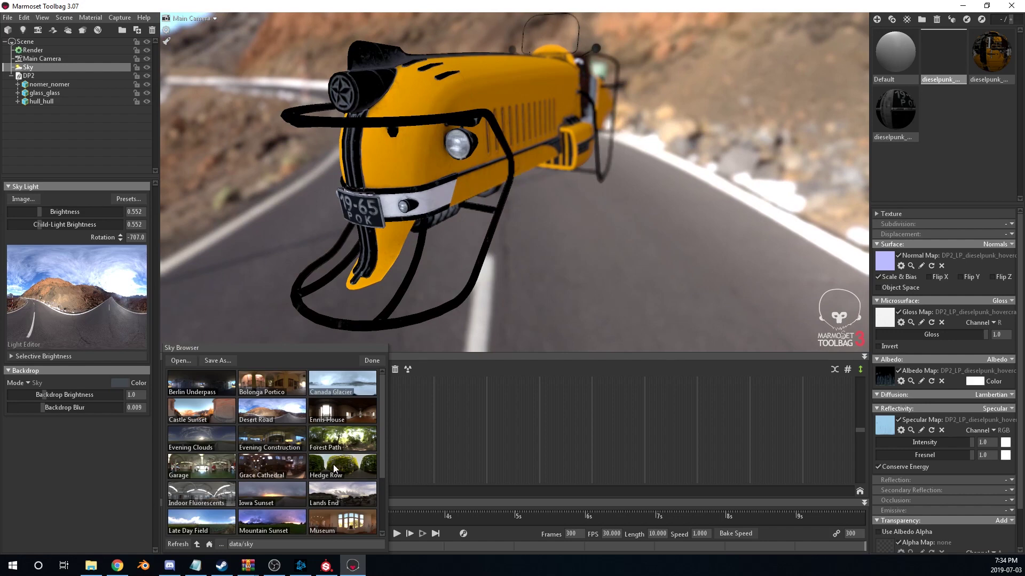
mouse_move(435, 224)
left_mouse_down("shift")
mouse_move(508, 225)
mouse_move(437, 239)
left_mouse_up("shift")
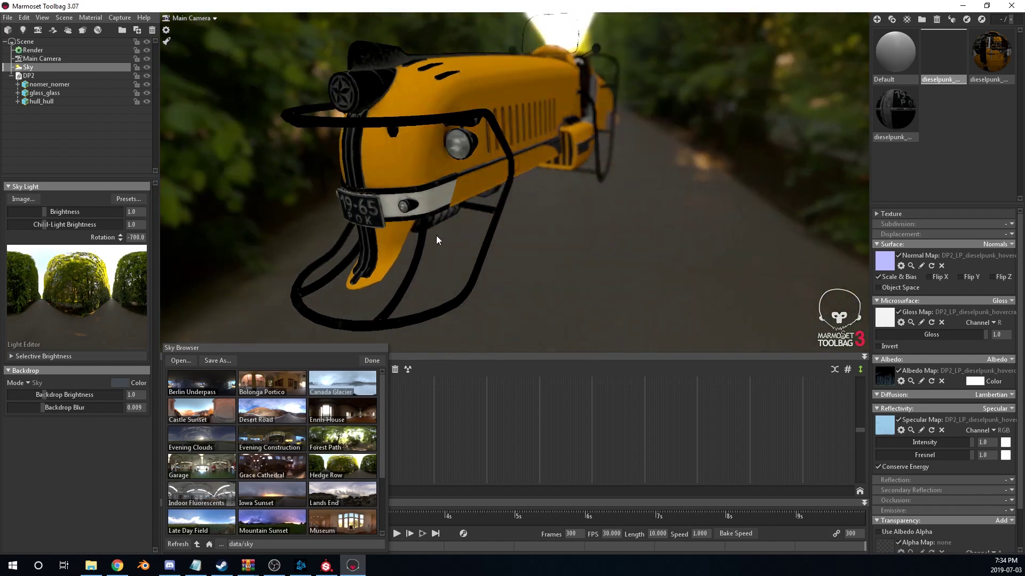
left_click(269, 498)
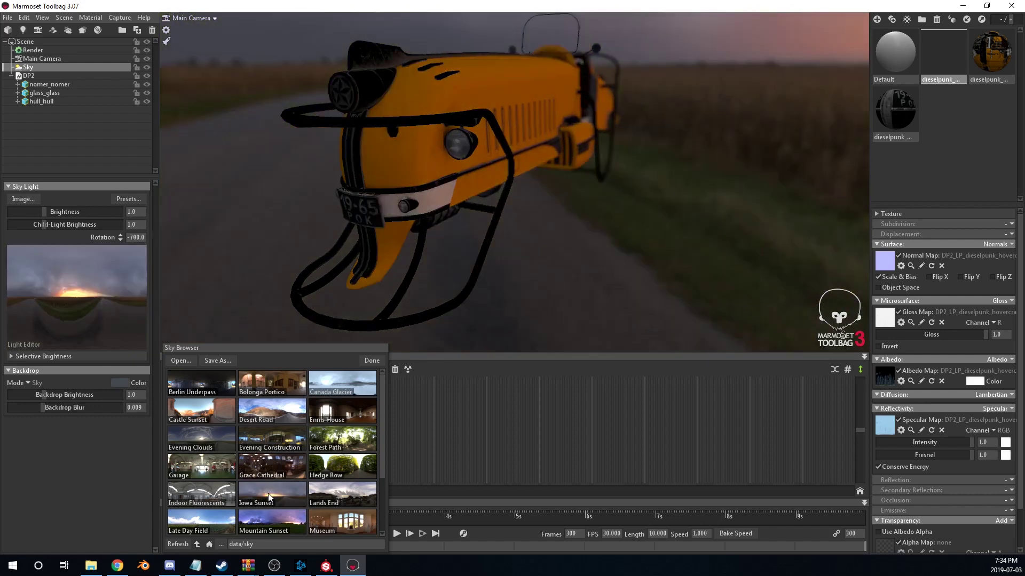
left_click_drag(429, 305, 411, 306, "shift")
left_click(347, 494)
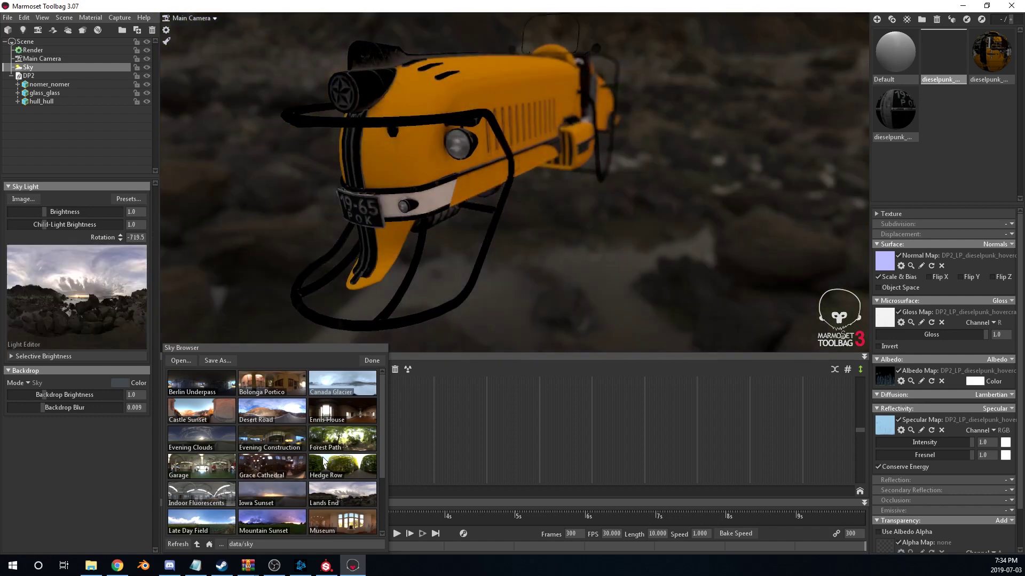
left_click_drag(630, 216, 542, 234, "shift")
left_click(304, 400)
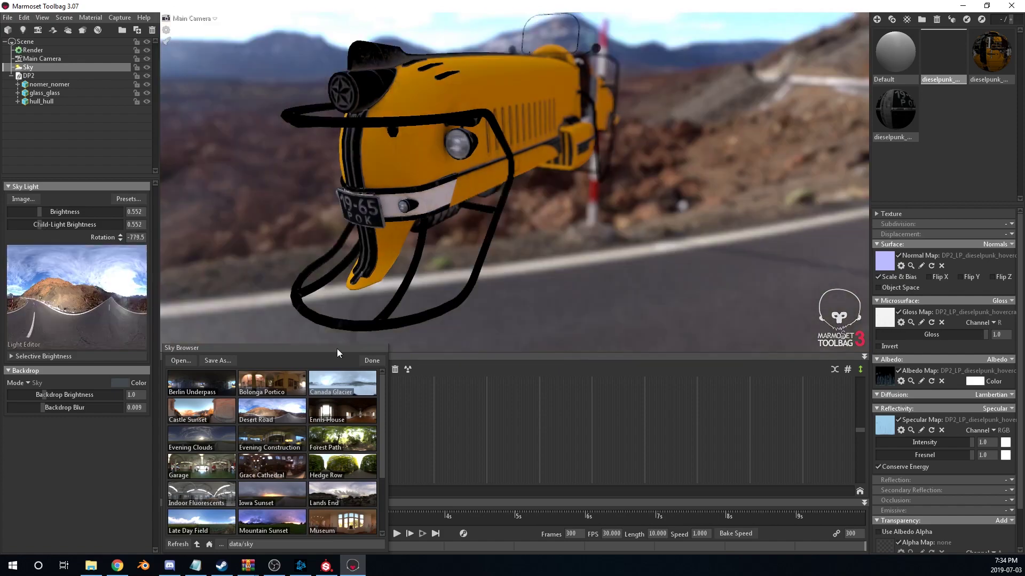
left_click_drag(461, 236, 466, 261, "shift")
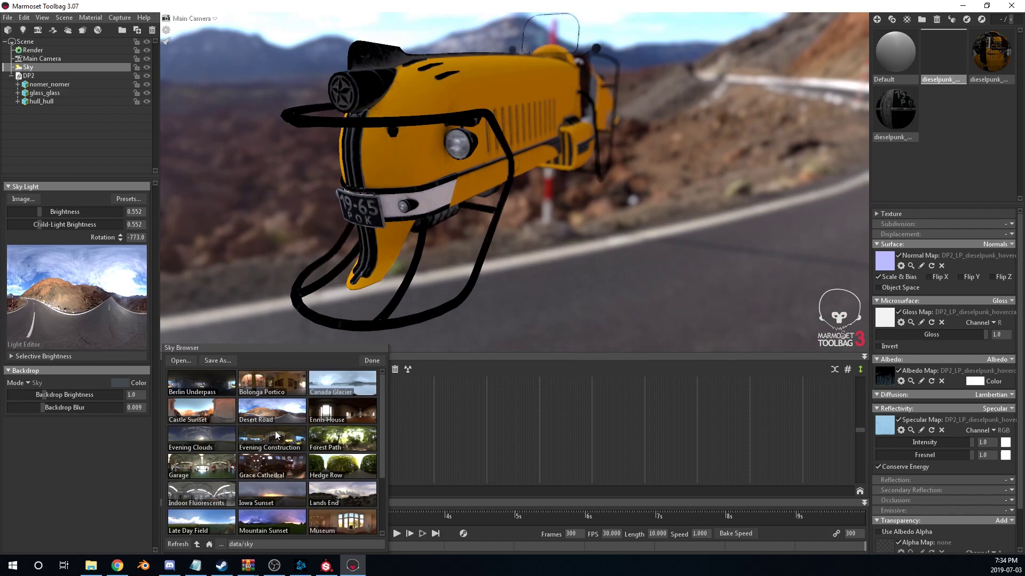
- Preview the Narita Plaza, Overcast Hillside, Tokyo Takeshita and arched courtyard skies, rotating each
scroll(228, 505, "down", 1)
left_click(206, 519)
left_click_drag(491, 238, 327, 257, "shift")
left_click(260, 523)
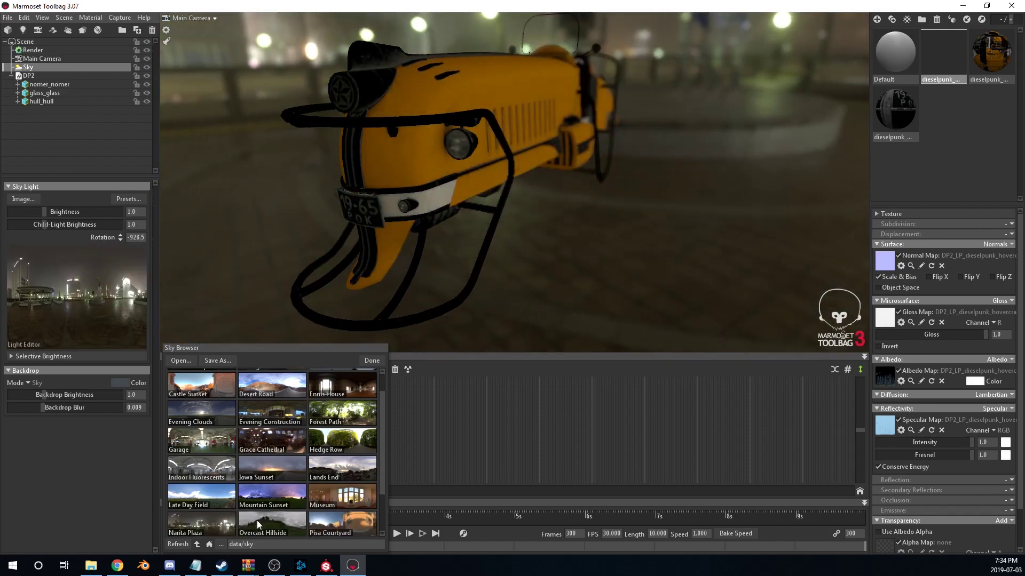
left_click_drag(543, 231, 480, 241, "shift")
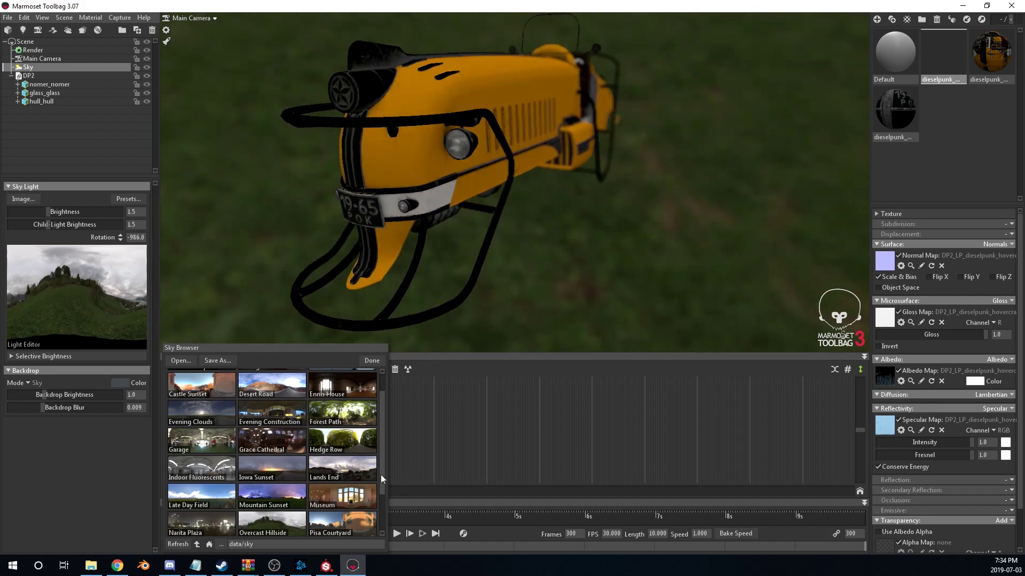
scroll(374, 480, "down", 2)
left_click(337, 503)
left_click_drag(534, 288, 437, 309, "shift")
left_click(203, 520)
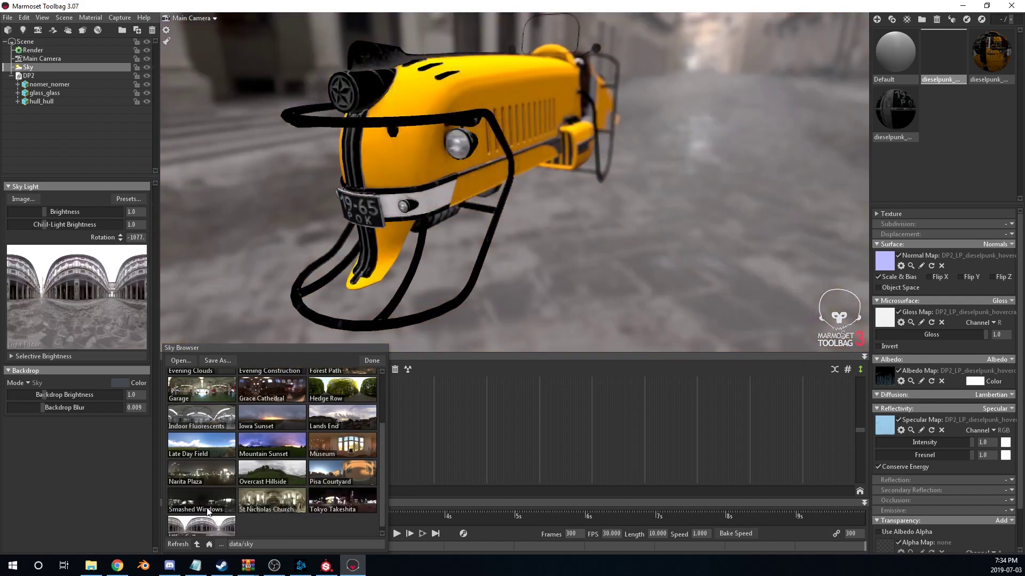
left_click_drag(539, 248, 478, 261, "shift")
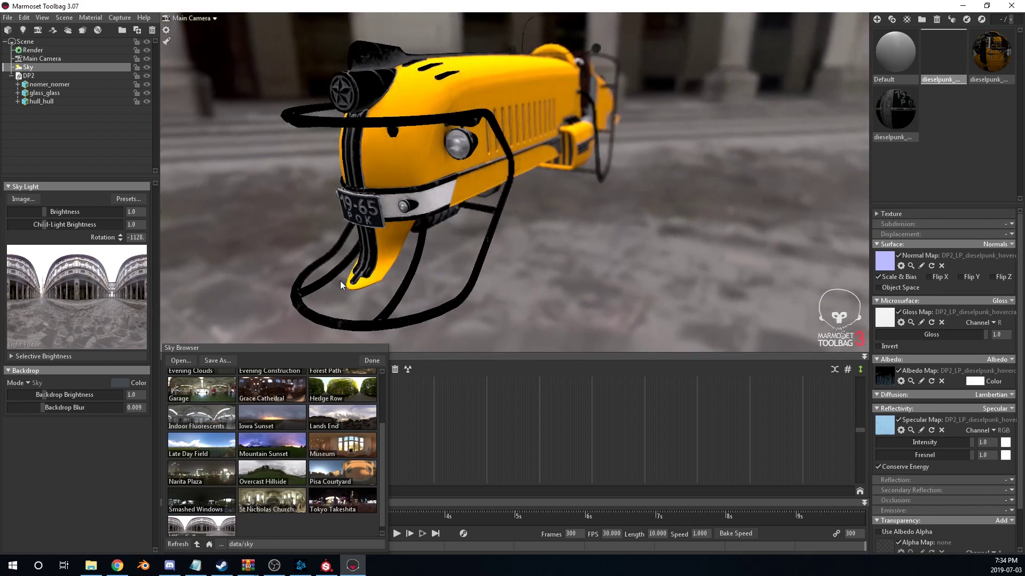
- Try Canada Glacier, Bologna Portico, Berlin Underpass and Castle Sunset, then reselect Desert Road
scroll(340, 421, "up", 3)
left_click(348, 381)
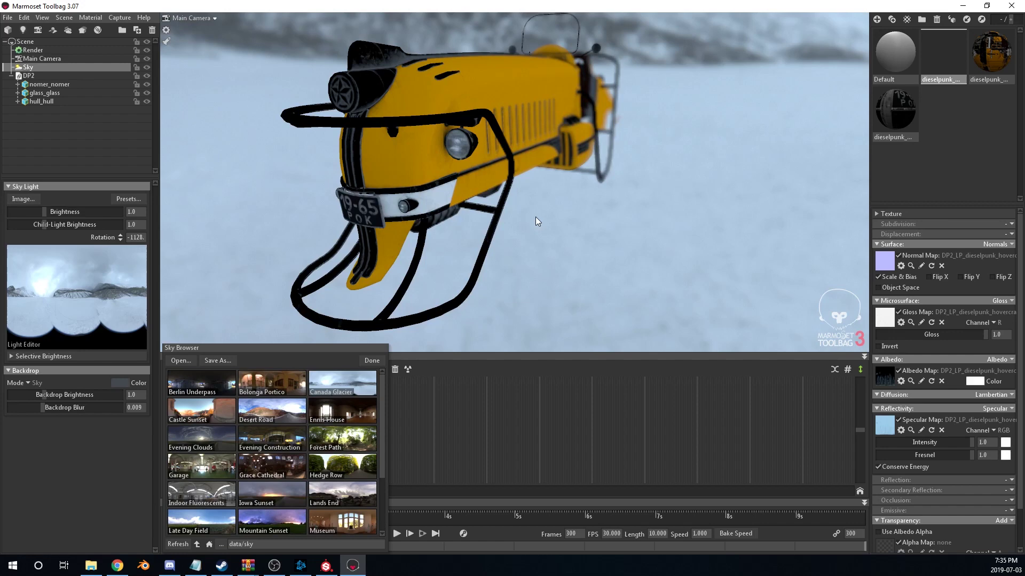
left_click_drag(536, 221, 498, 238, "shift")
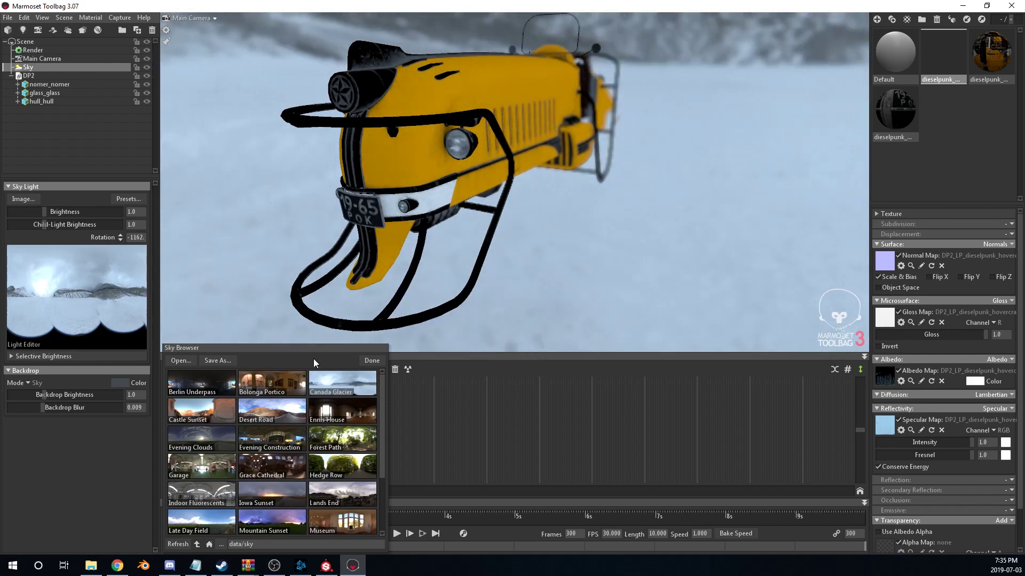
left_click(293, 380)
left_click(188, 383)
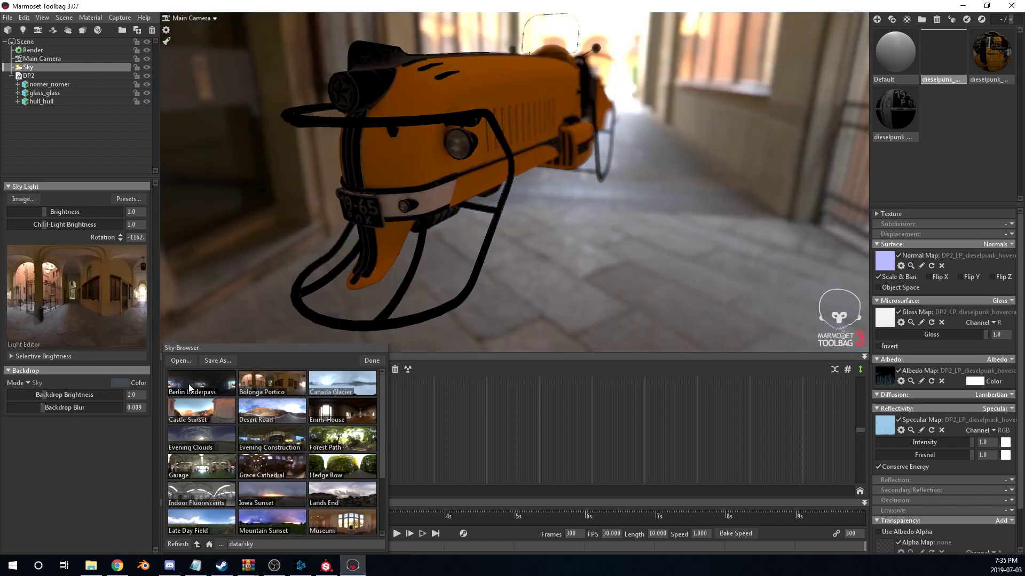
left_click(207, 407)
left_click(260, 411)
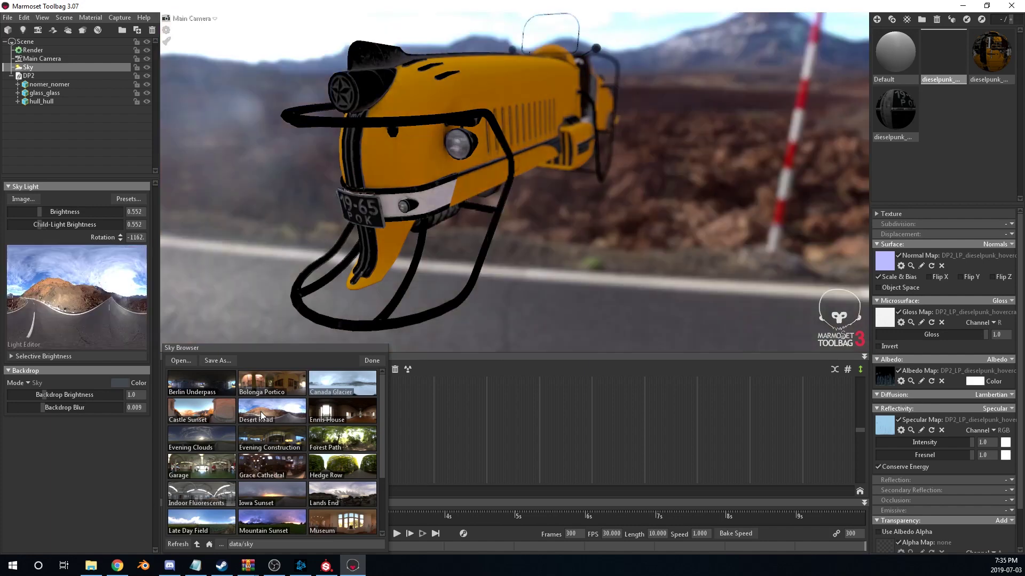
- Compare Iowa Sunset, Lands End, Museum, Mountain Sunset and Overcast Hillside, then keep Desert Road rotated to -1253
scroll(260, 412, "down", 3)
left_click(258, 414)
left_click(323, 415)
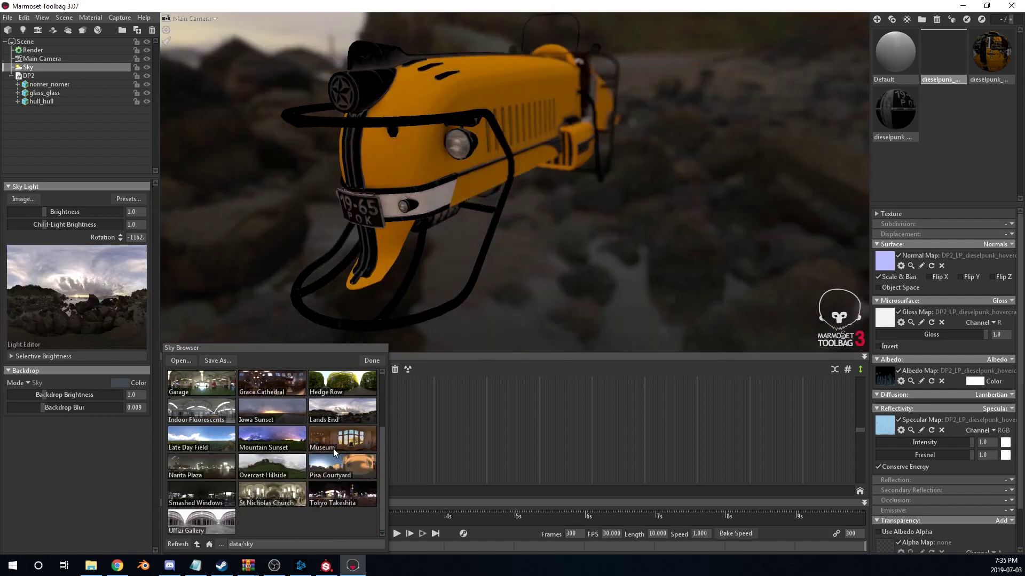
left_click(333, 448)
left_click(283, 450)
left_click(263, 469)
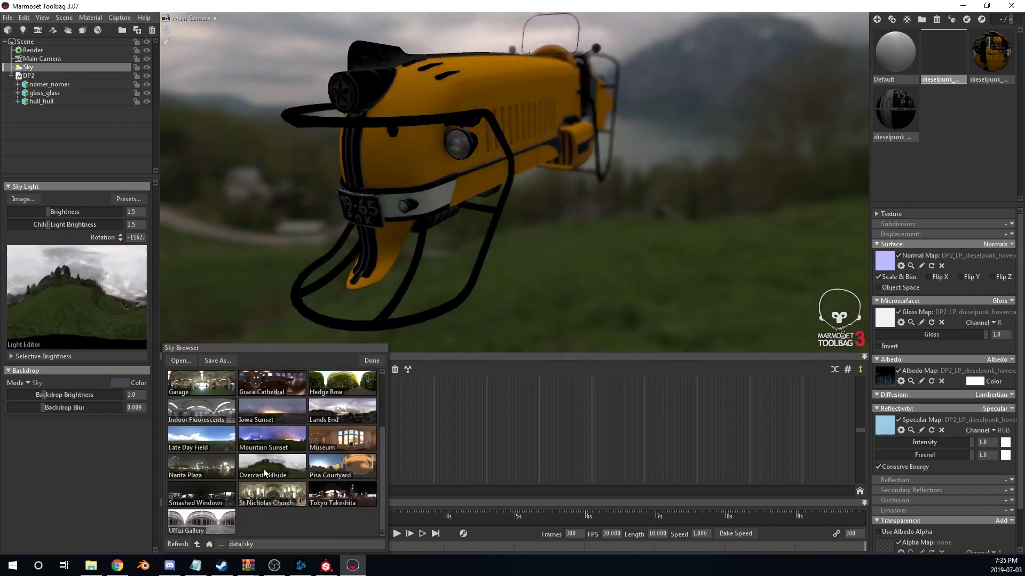
scroll(223, 452, "up", 3)
left_click(256, 404)
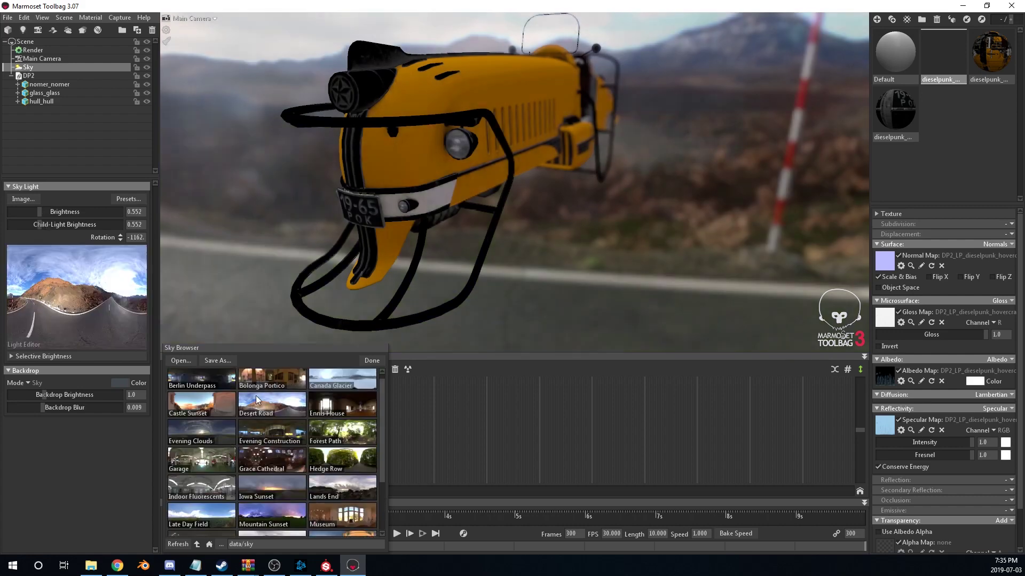
left_click_drag(459, 286, 412, 289, "shift")
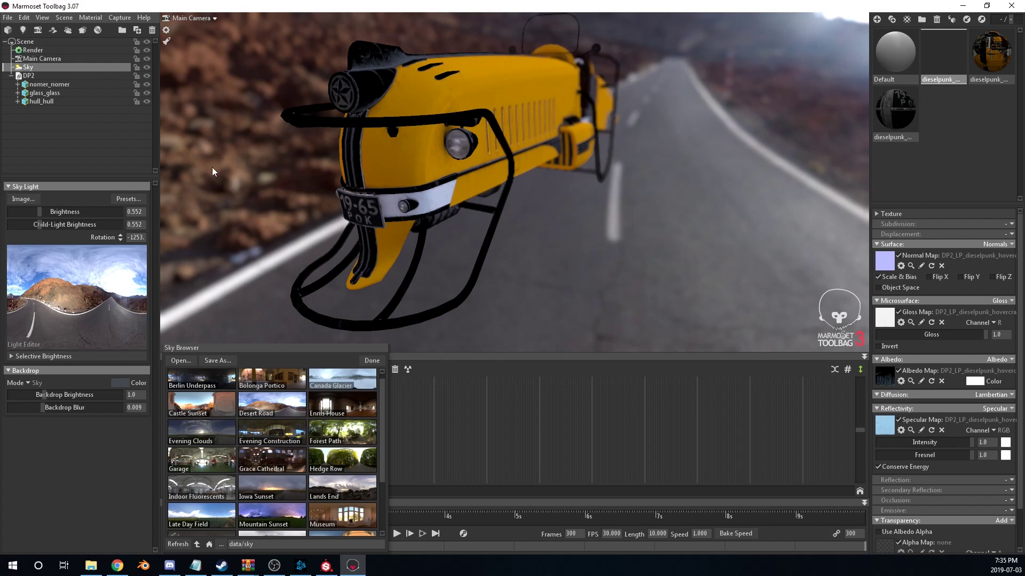
- Switch the sky's background mode to a flat colour
left_click(22, 384)
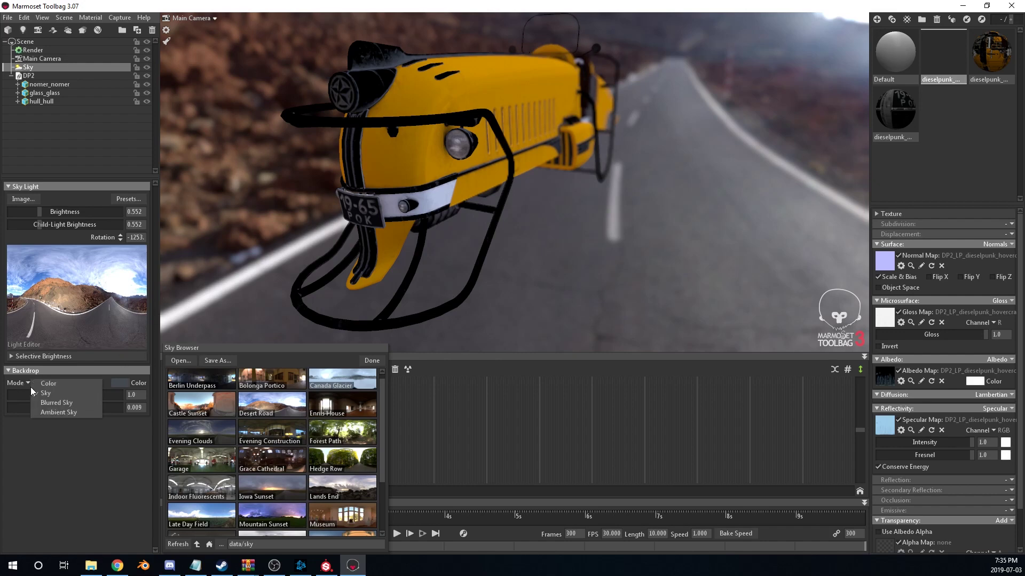
left_click(34, 391)
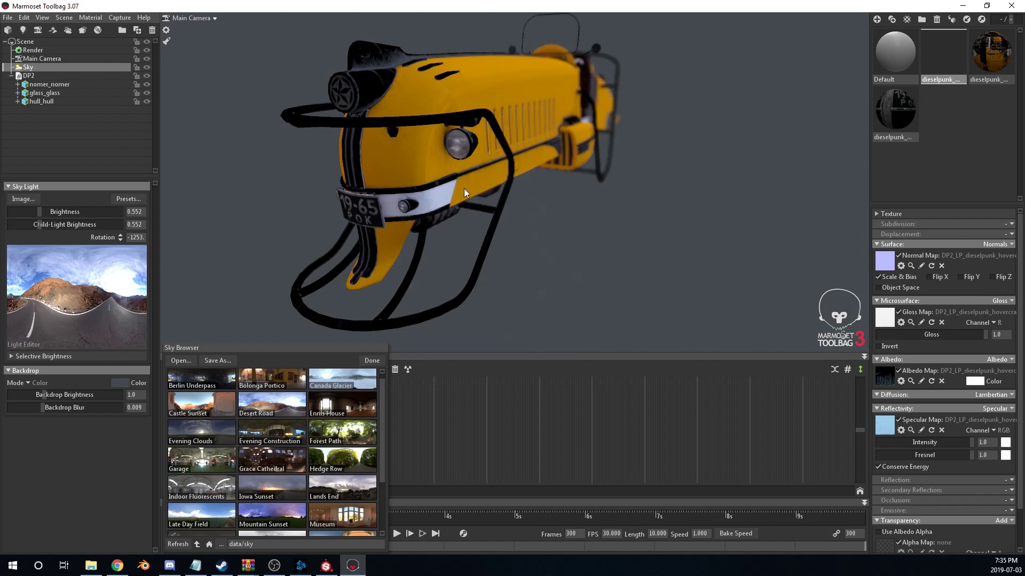
mouse_move(459, 191)
left_mouse_down()
mouse_move(479, 202)
mouse_move(492, 195)
mouse_move(478, 188)
left_mouse_up()
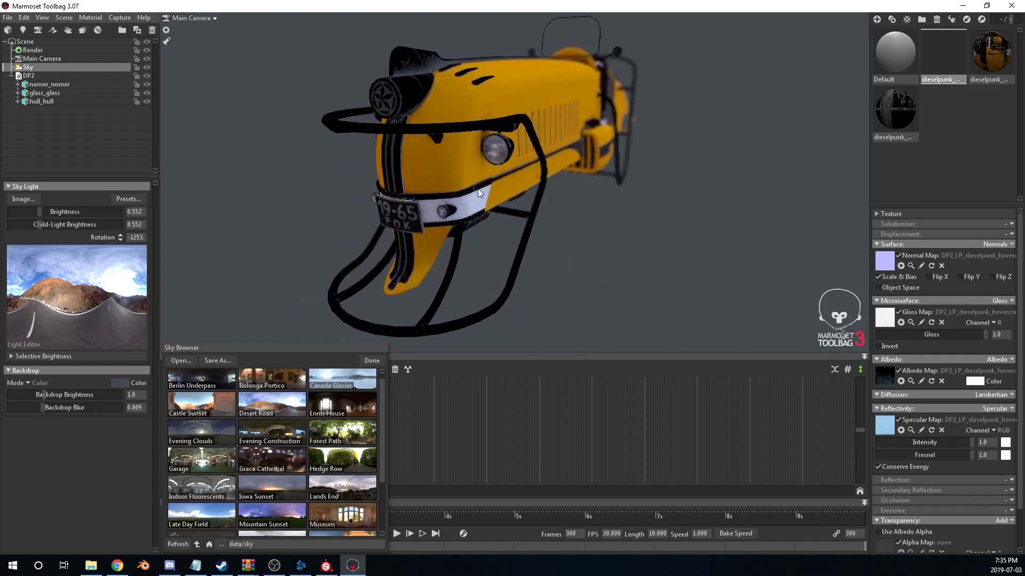
- Pick a dark blue backdrop colour (R 26, G 79, B 103, 1a4f67)
left_click(124, 380)
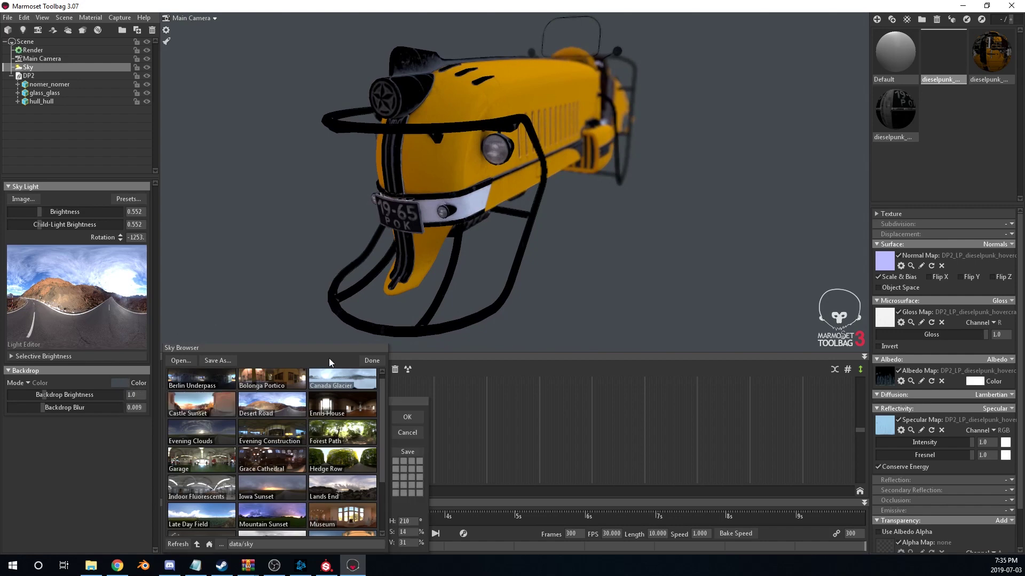
left_click(368, 361)
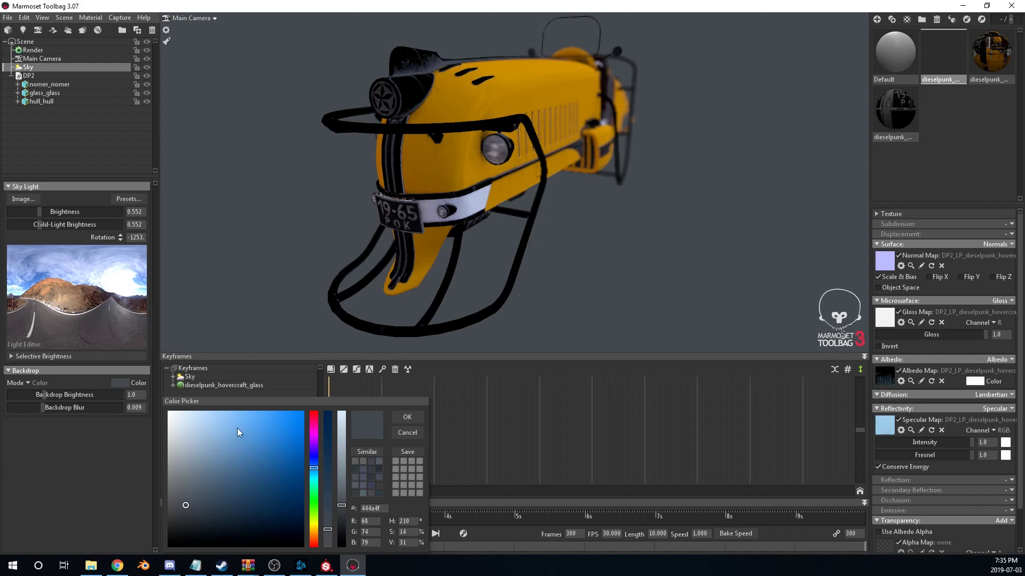
mouse_move(237, 428)
left_mouse_down()
mouse_move(249, 409)
mouse_move(233, 443)
mouse_move(242, 486)
mouse_move(271, 450)
mouse_move(266, 487)
mouse_move(313, 472)
mouse_move(302, 556)
mouse_move(315, 481)
left_mouse_up()
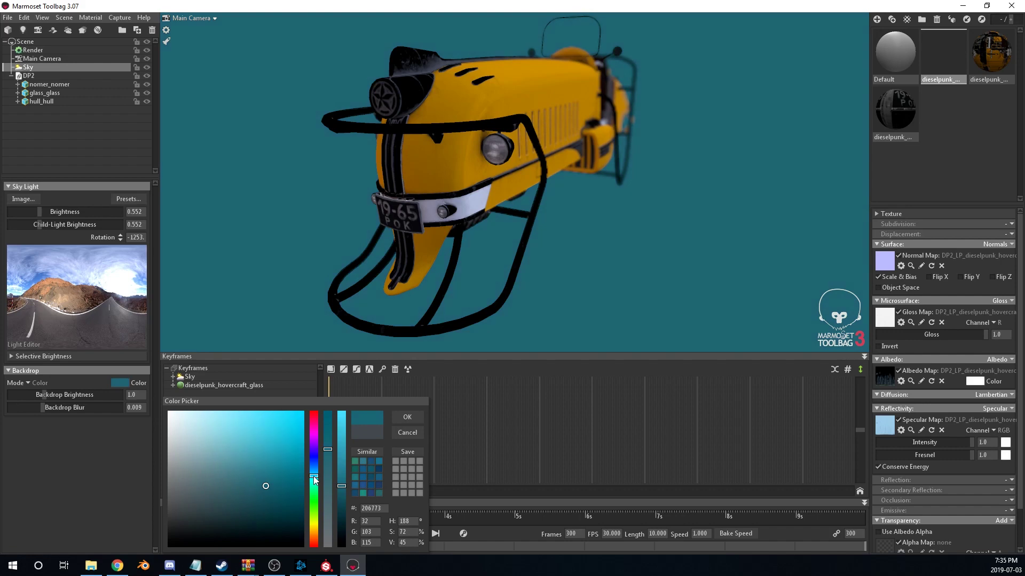
left_click_drag(312, 474, 308, 473)
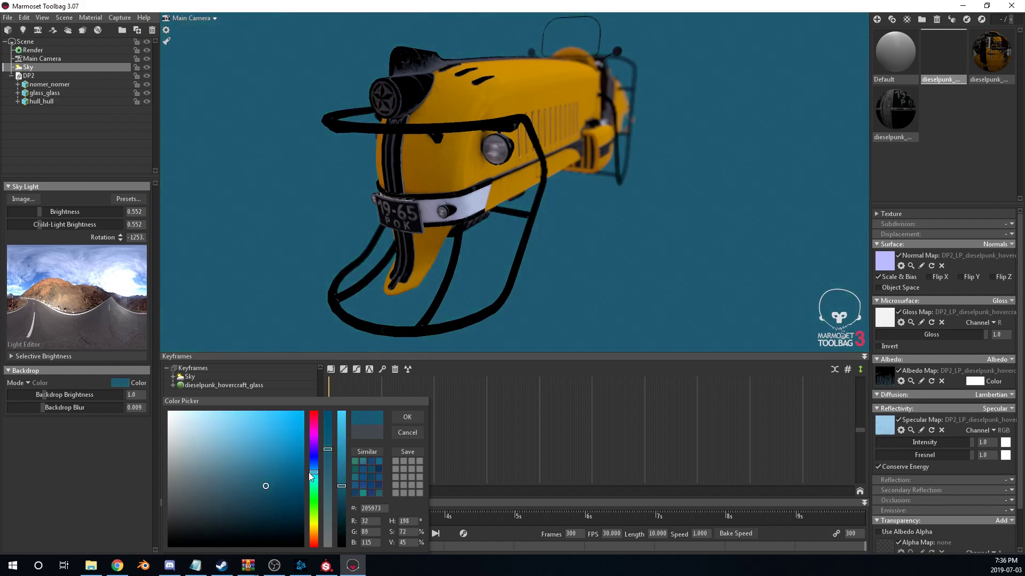
left_click(264, 458)
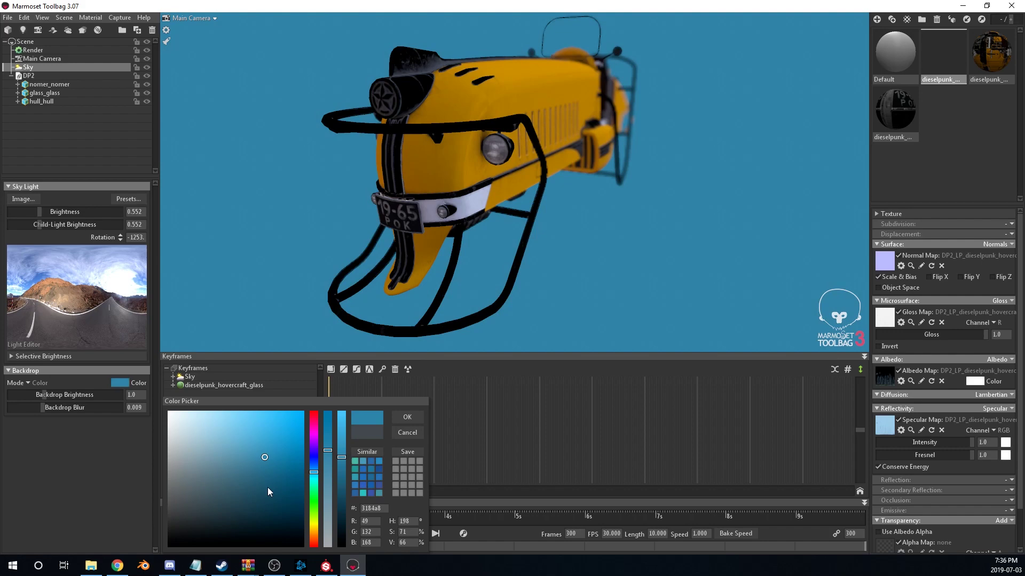
left_click_drag(267, 488, 270, 493)
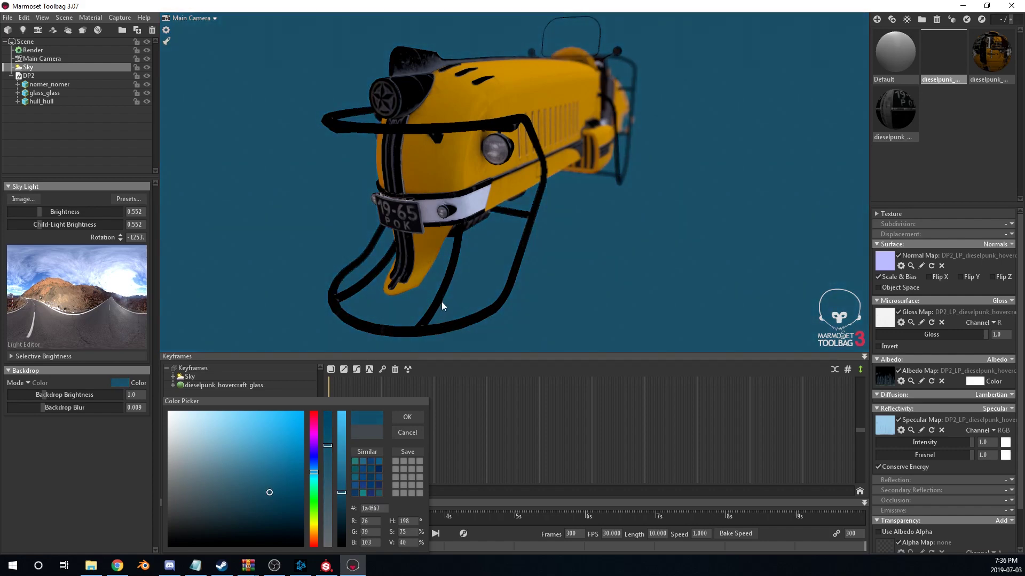
- Set the Main Camera's Sharpen post effect to strength 0.905 with limit 0.397
left_click(41, 60)
scroll(40, 287, "down", 8)
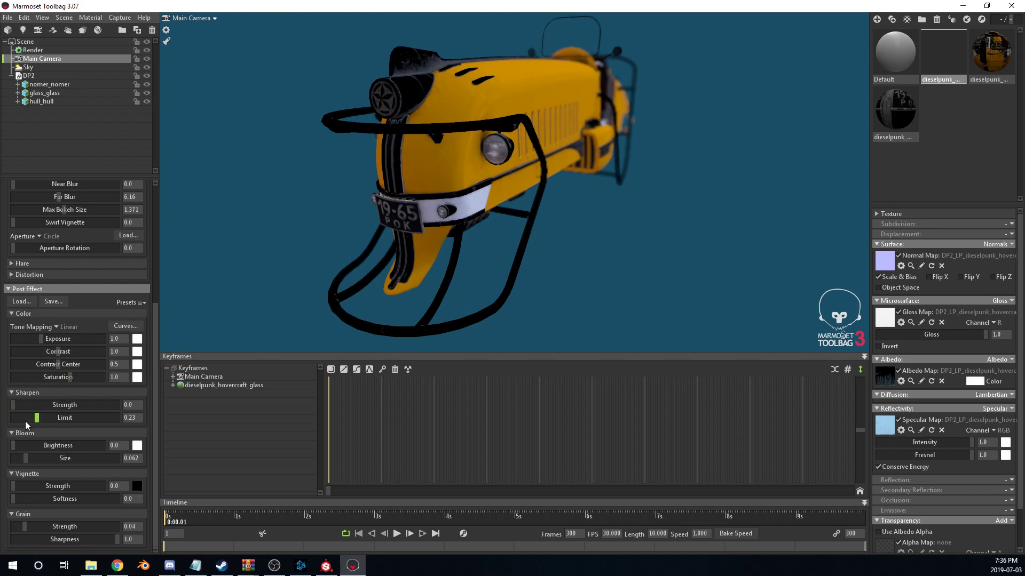
left_click_drag(17, 406, 88, 412)
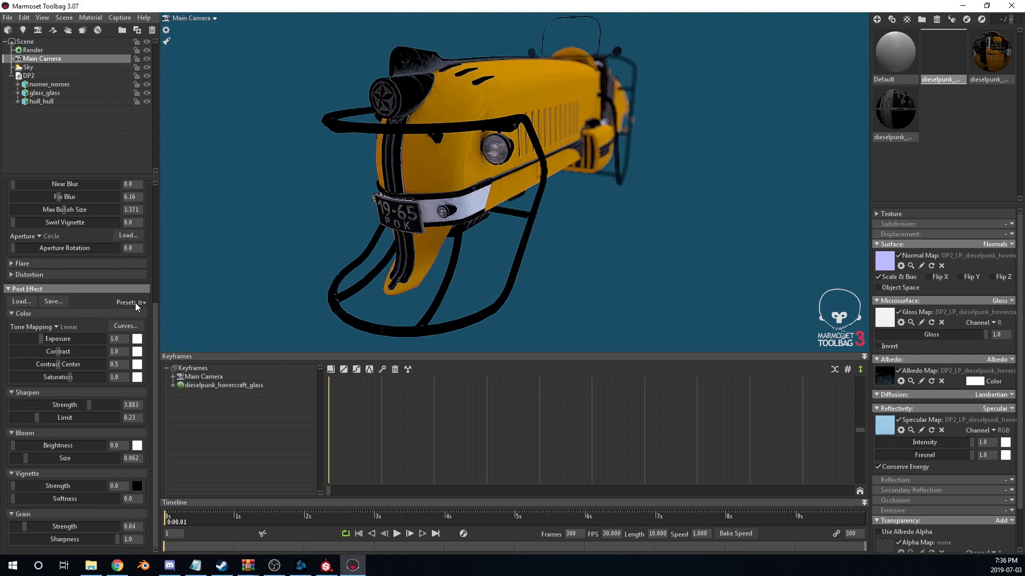
left_click_drag(89, 406, 62, 408)
left_click_drag(75, 408, 79, 407)
mouse_move(65, 404)
left_mouse_down()
mouse_move(12, 417)
mouse_move(80, 417)
mouse_move(54, 418)
left_mouse_up()
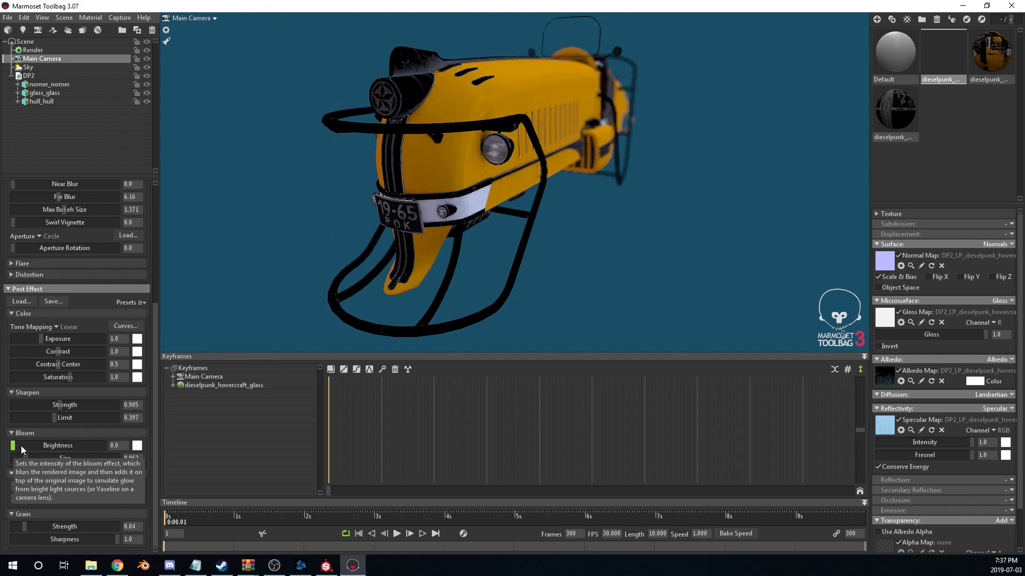
- Set Bloom Brightness to 0.294 and Vignette Strength to 1.356
left_click_drag(21, 446, 51, 446)
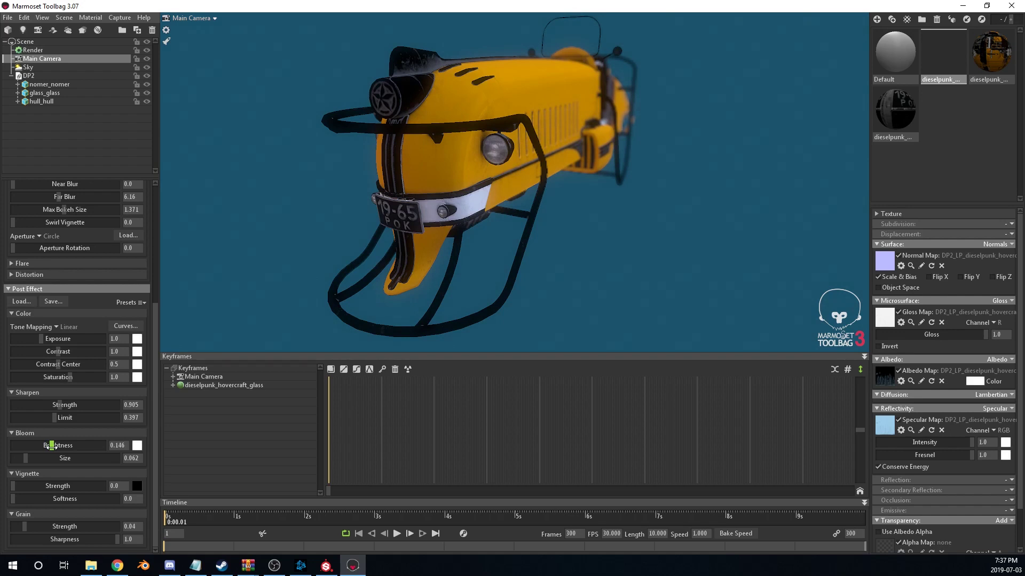
mouse_move(52, 445)
left_mouse_down()
mouse_move(113, 451)
mouse_move(56, 455)
left_mouse_up()
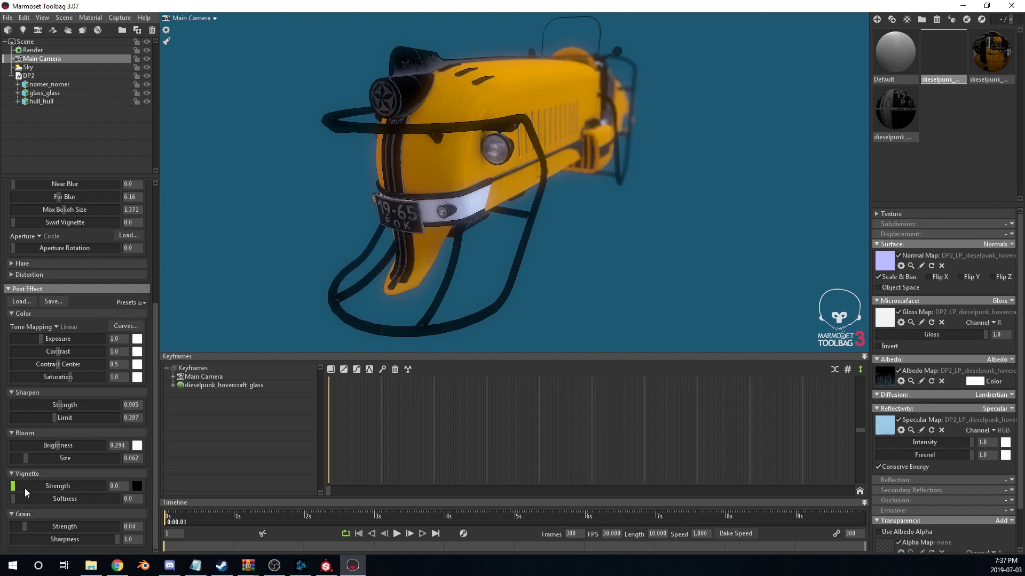
left_click_drag(29, 489, 87, 486)
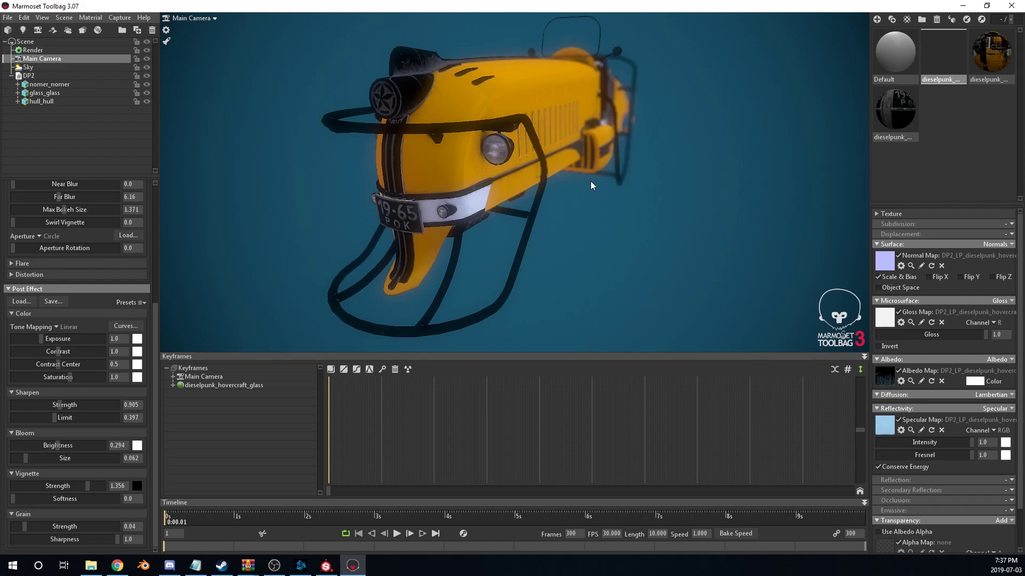
- Lighten the Sky's backdrop colour to R 37, G 114, B 147, then reselect Main Camera
scroll(47, 283, "up", 5)
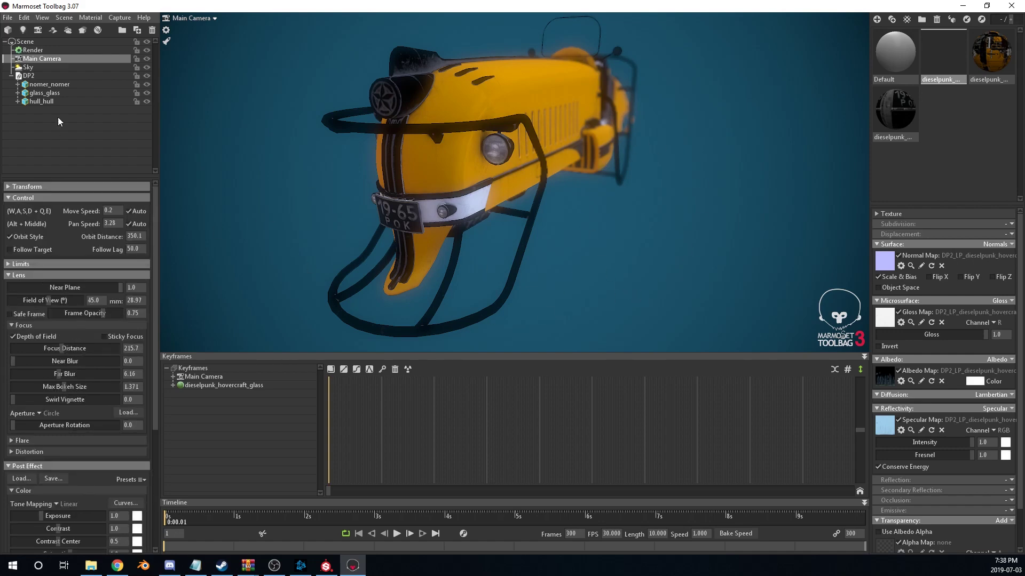
left_click(37, 68)
left_click(120, 383)
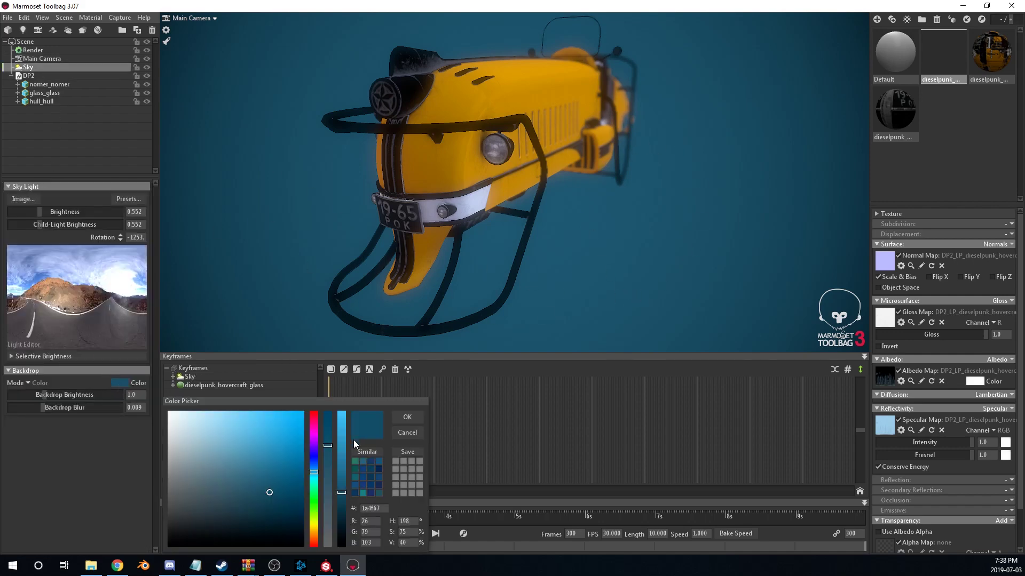
left_click_drag(342, 491, 341, 468)
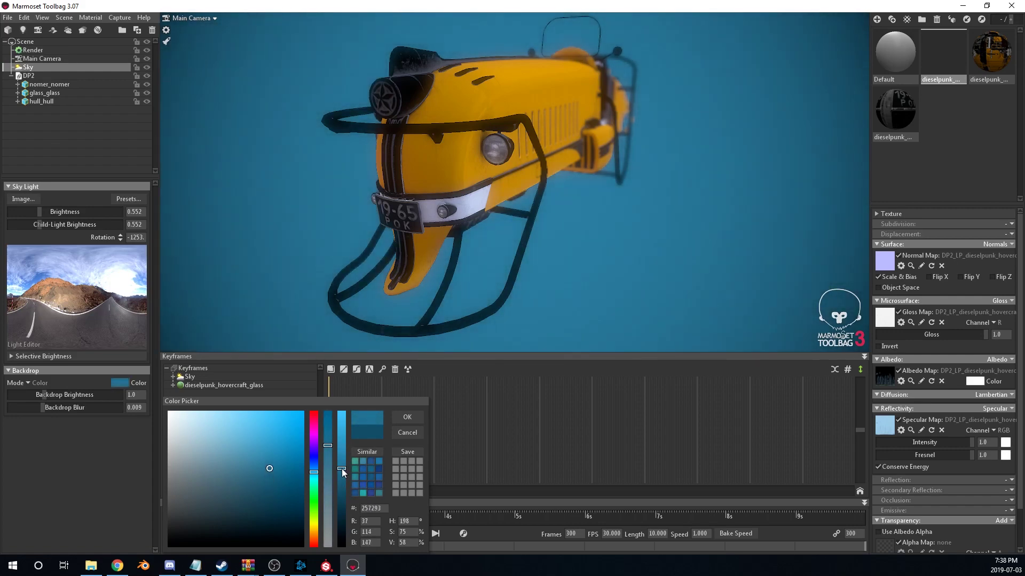
left_click(37, 59)
scroll(50, 341, "down", 10)
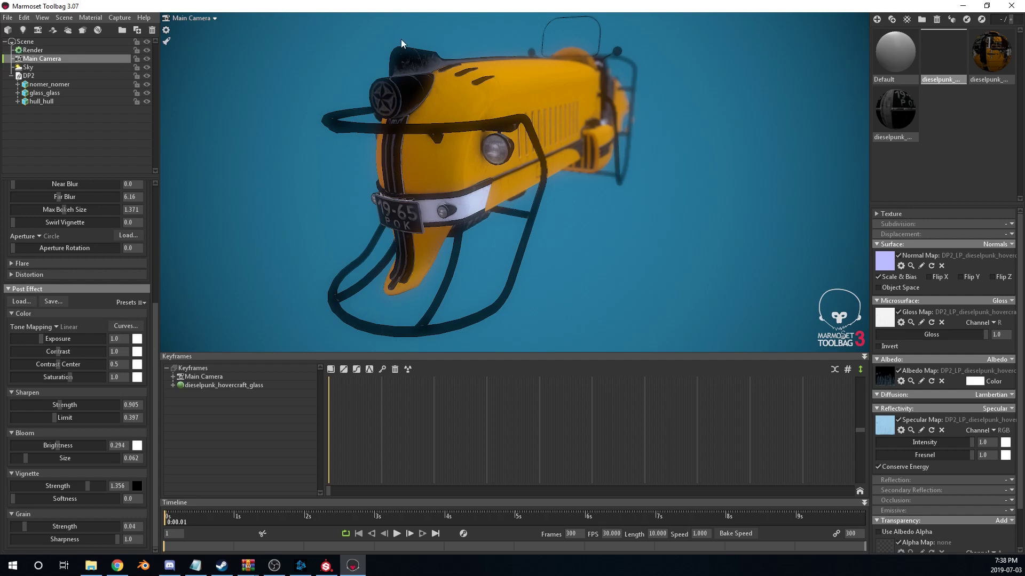
- Add Fog 1 with distance 1000 and max opacity 0.01, then deselect it
left_click(67, 31)
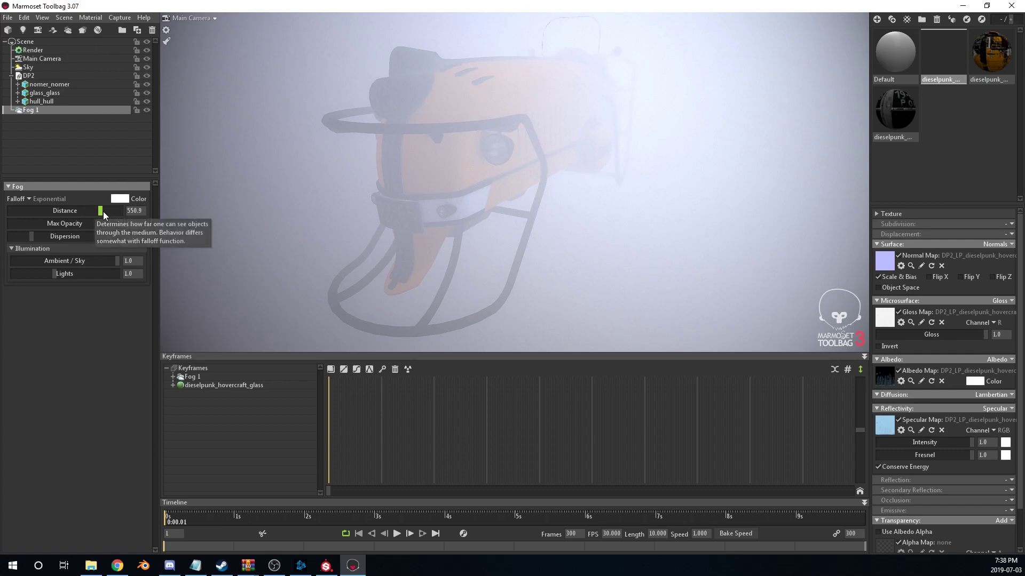
left_click_drag(104, 211, 11, 214)
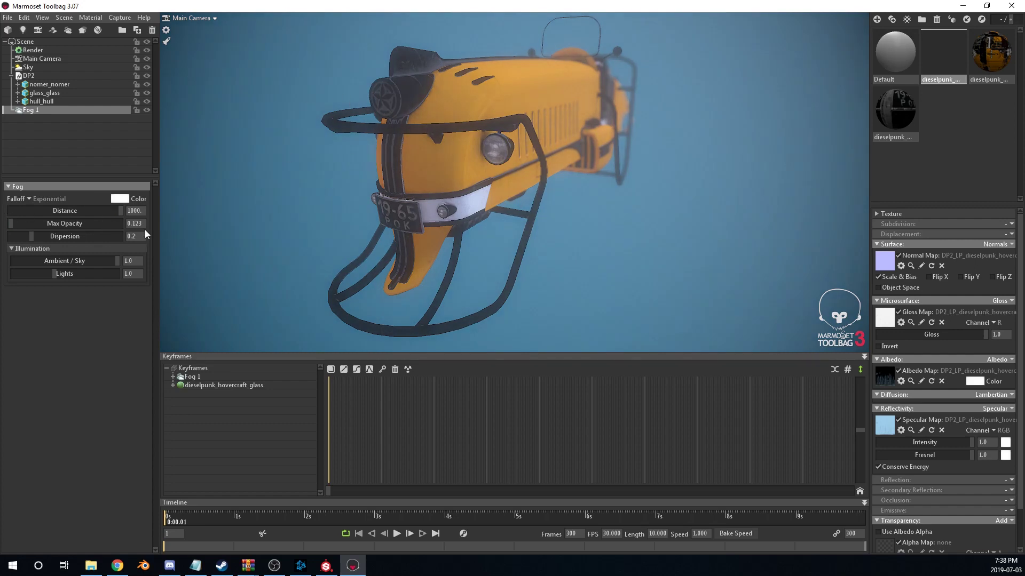
left_click_drag(144, 224, 132, 223)
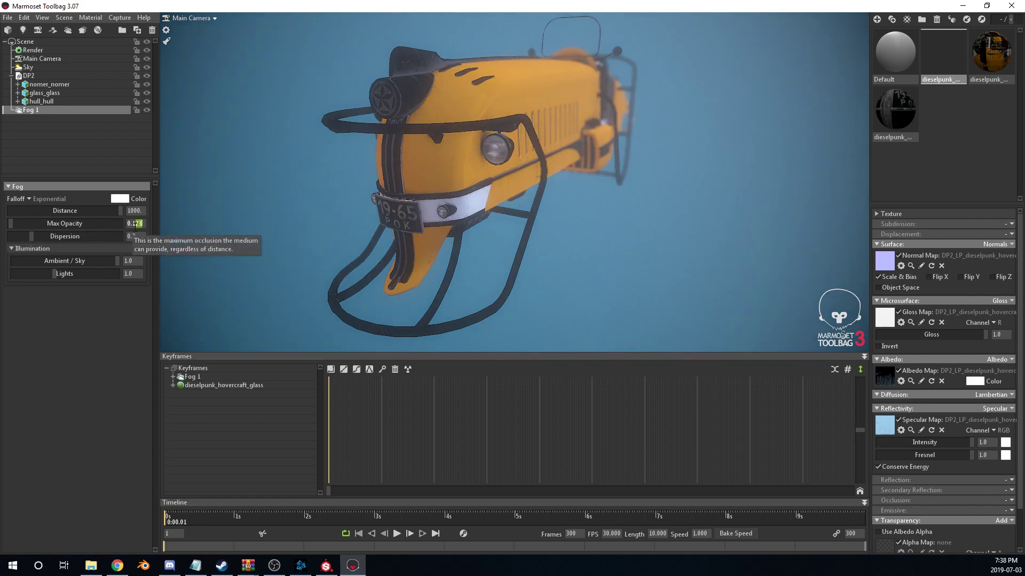
key("BackSpace")
key("BackSpace")
type("0")
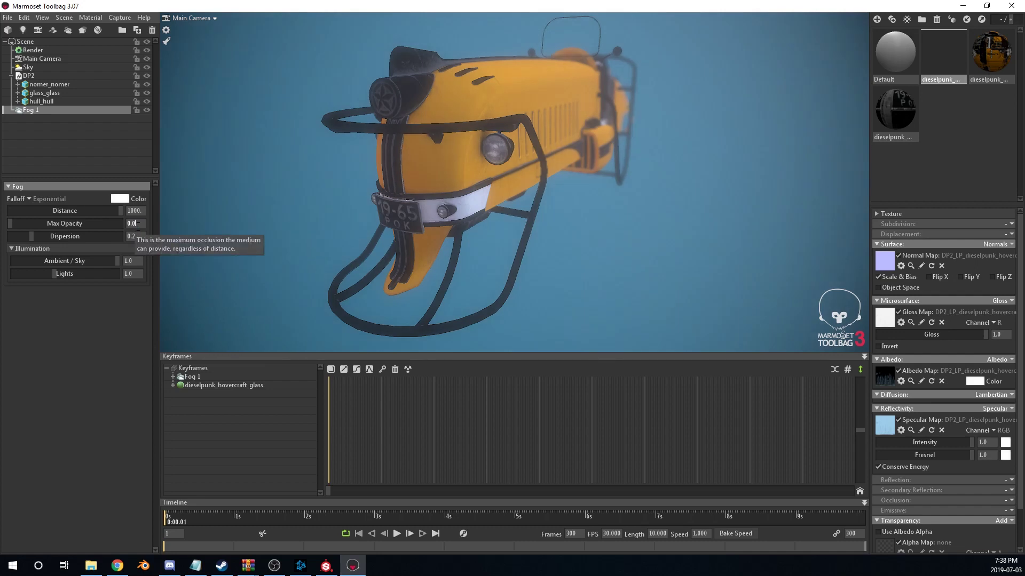
type("5")
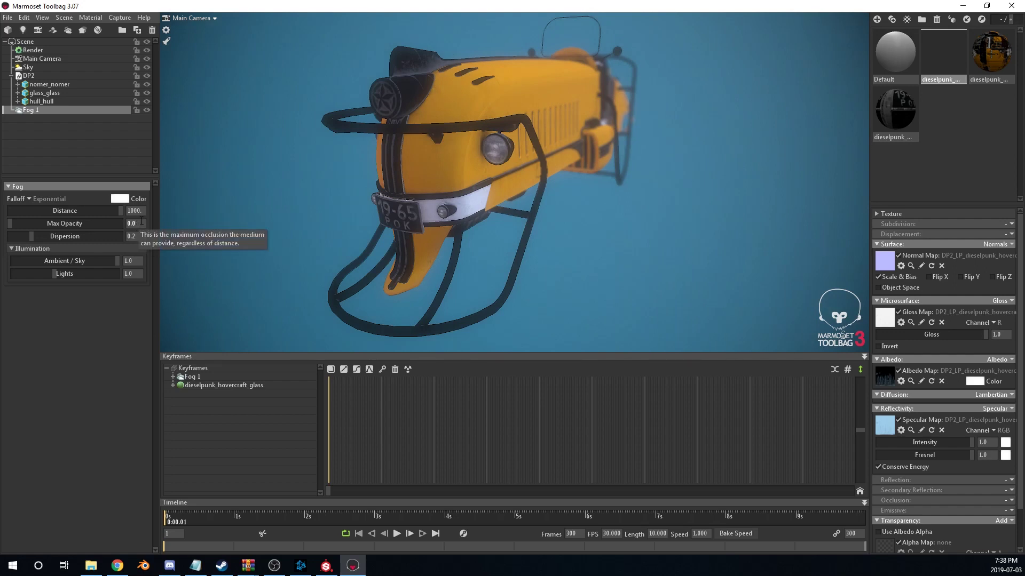
type("3")
key("BackSpace")
type("1")
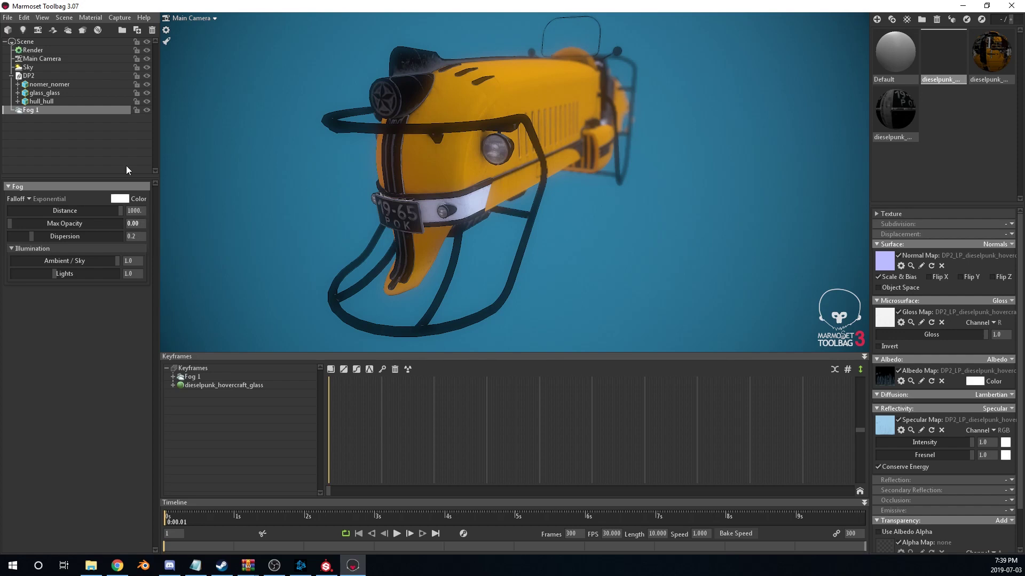
left_click(117, 153)
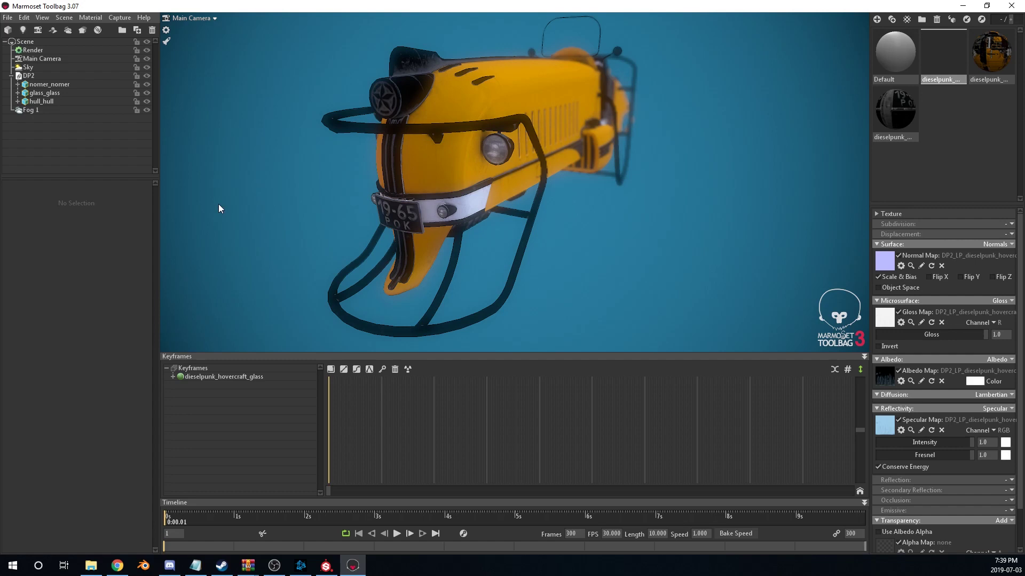
- Orbit the camera upward to a higher three-quarter angle revealing more of the hovercraft's top
left_click_drag(339, 191, 426, 178)
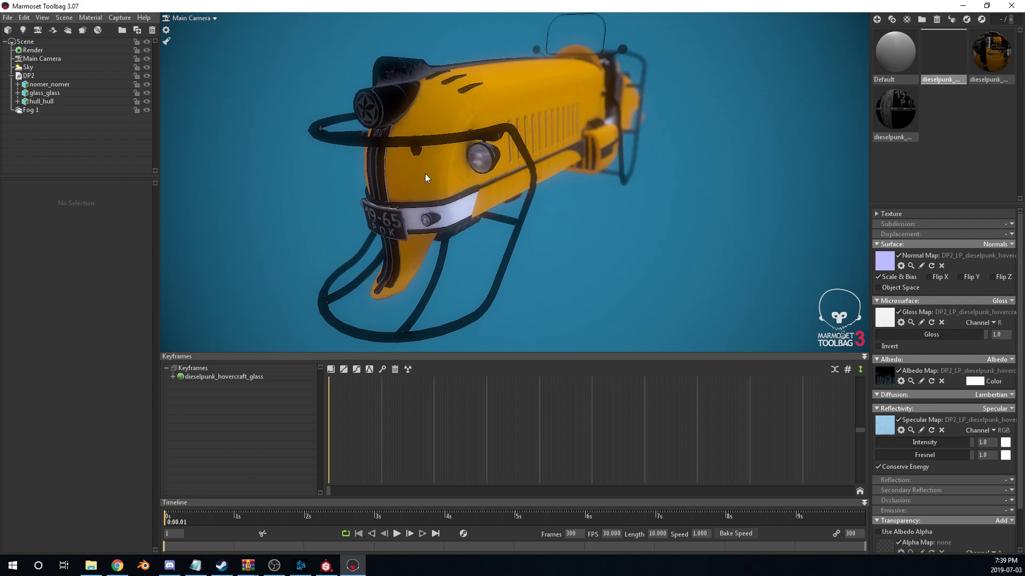
left_click_drag(424, 174, 42, 3)
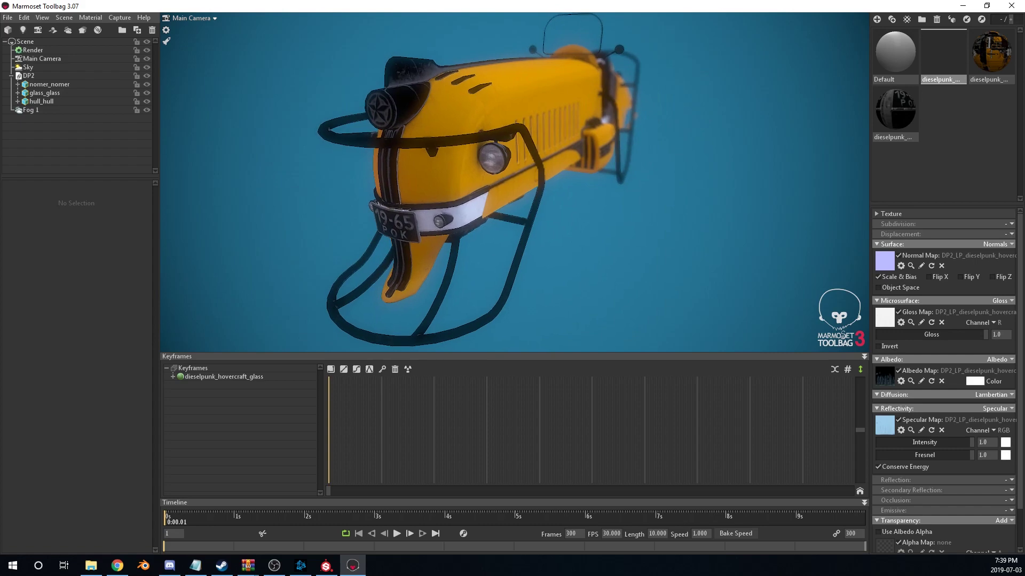